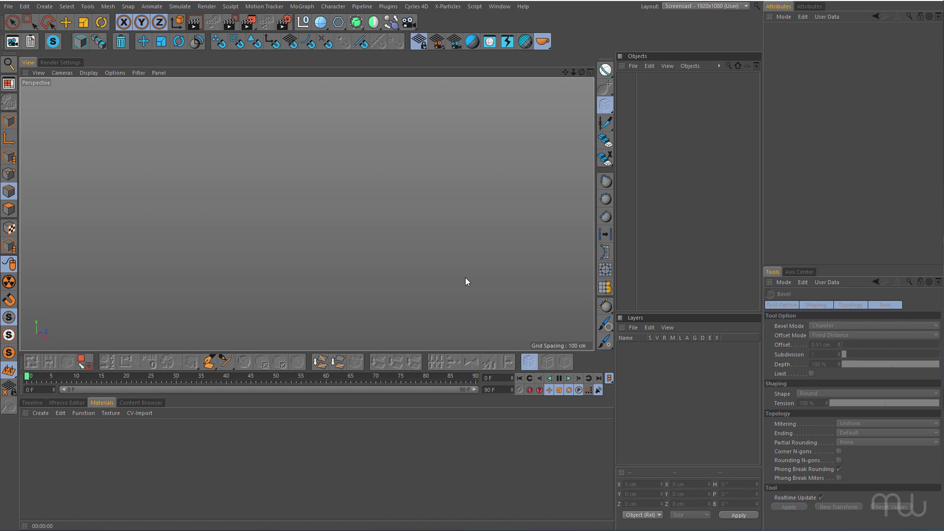
# Step: Add an Icosahedron-type sphere, make it editable, and select all 480 of its edges
pyautogui.click(320, 23)
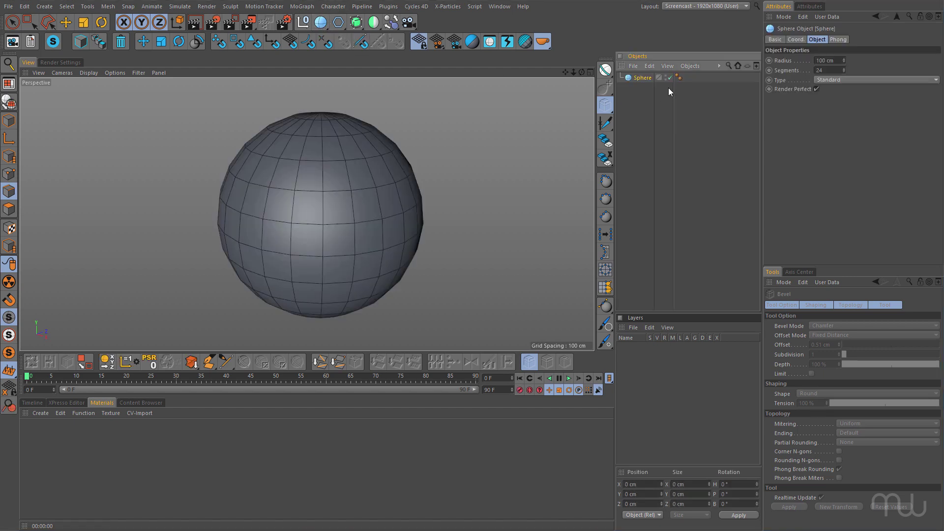
pyautogui.click(850, 80)
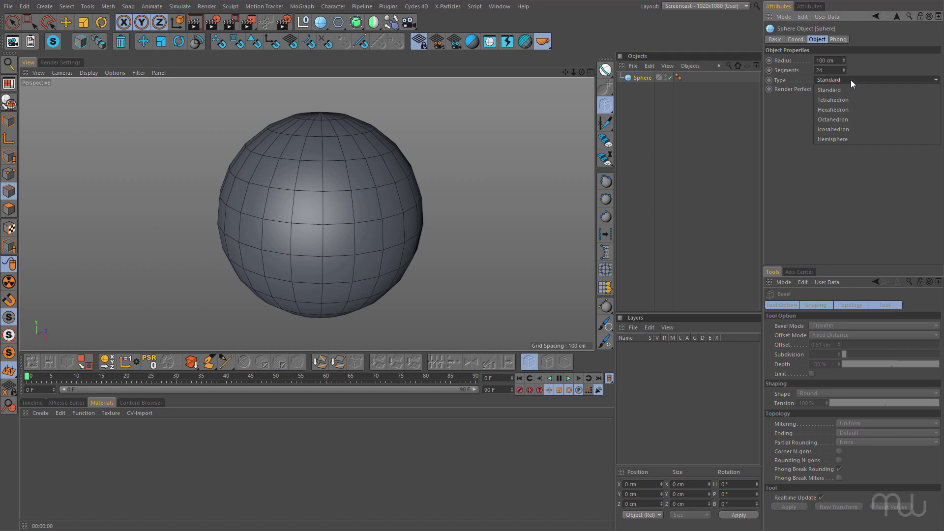
pyautogui.click(859, 129)
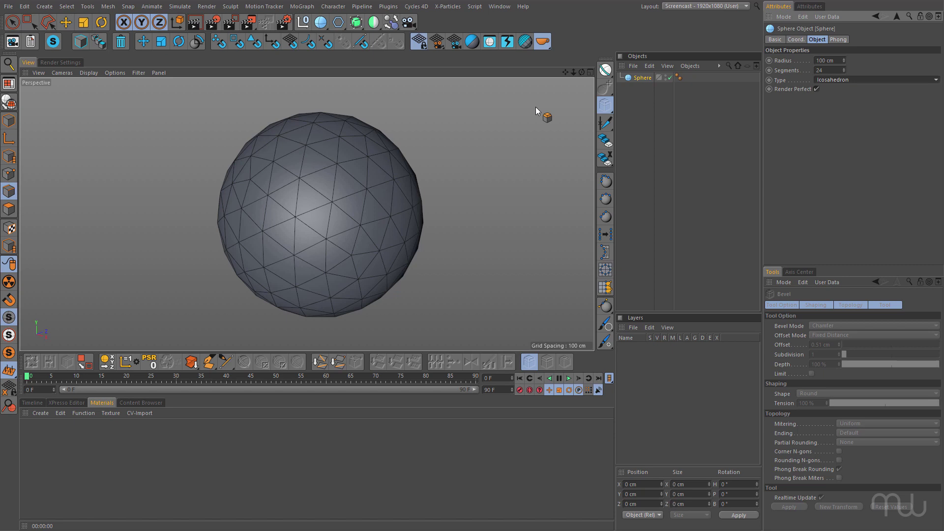
pyautogui.press('c')
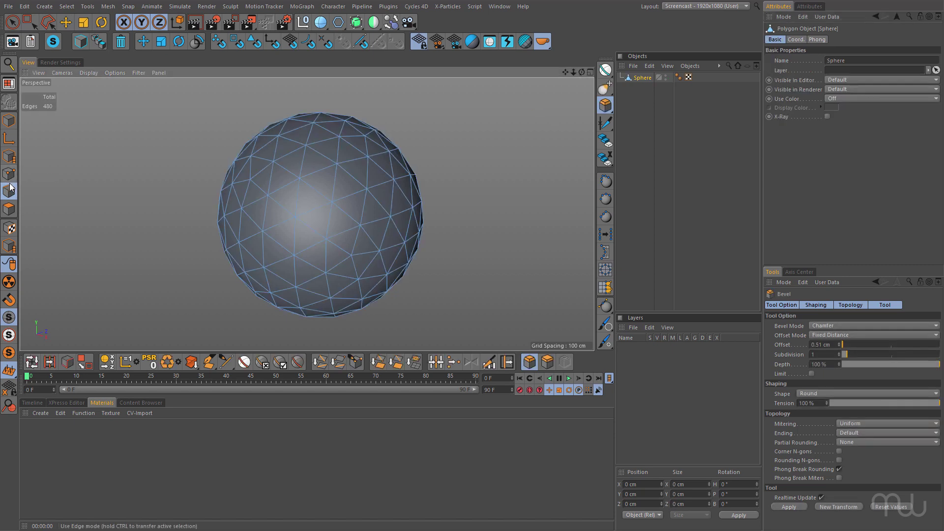
pyautogui.hotkey('ctrl', 'a')
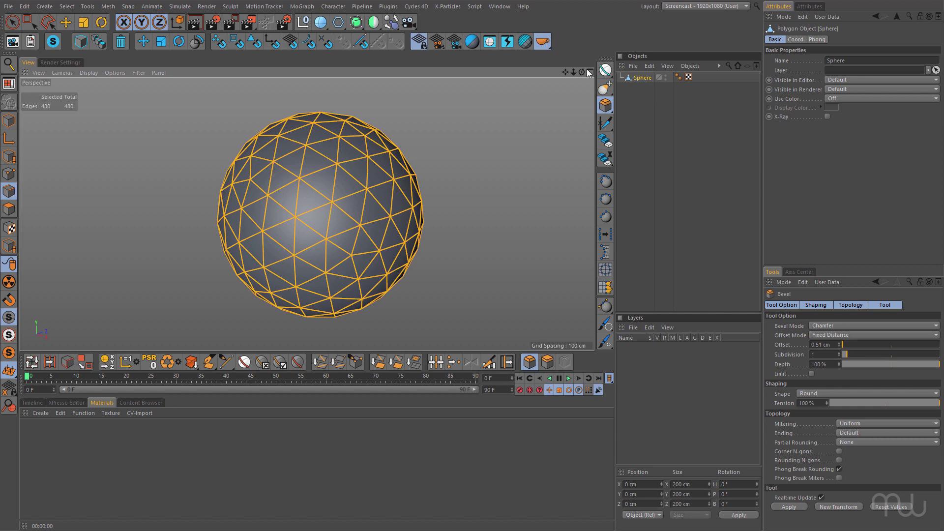
# Step: Subdivide the sphere with a Subdivision Surface at renderer level 1 and collapse it to a 1920-edge mesh
pyautogui.click(354, 23)
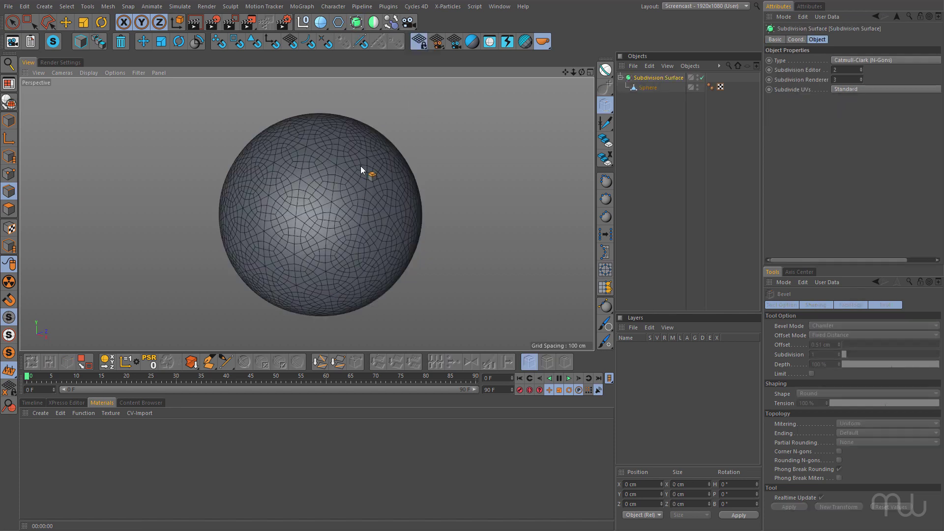
pyautogui.click(860, 81)
pyautogui.click(860, 81)
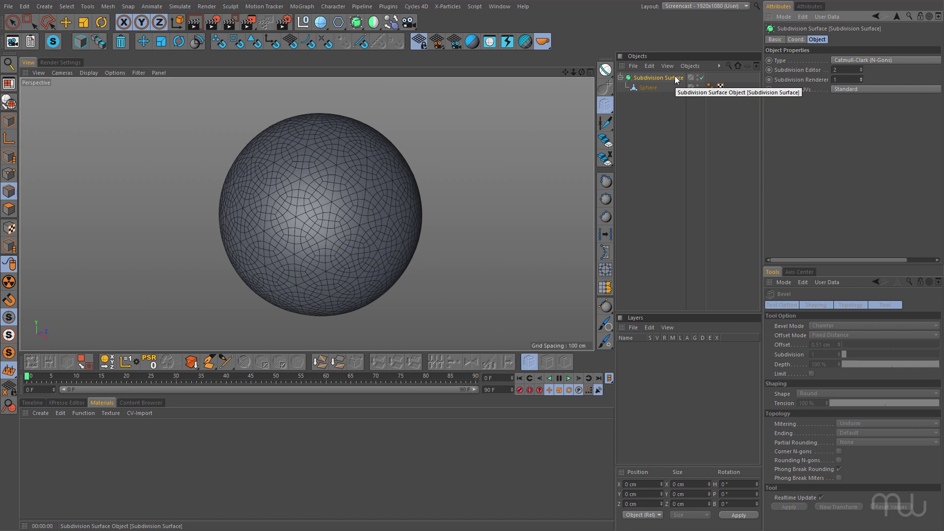
pyautogui.press('c')
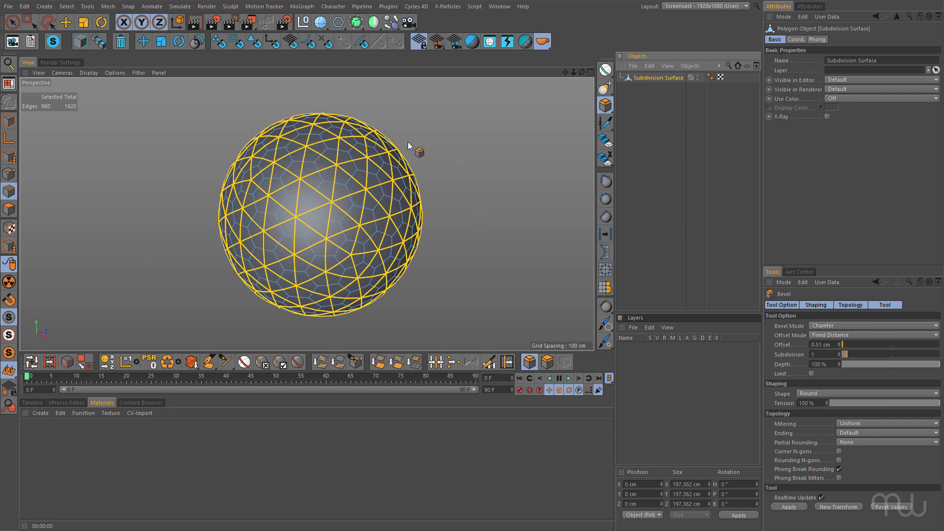
# Step: Dissolve the selected edges into hexagonal faces and select all the sphere's polygons
pyautogui.rightClick(449, 154)
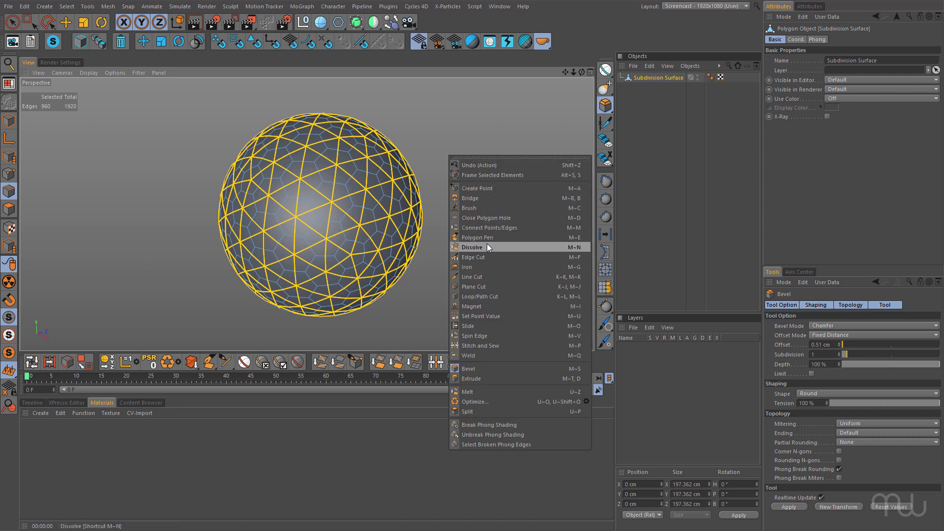
pyautogui.click(487, 247)
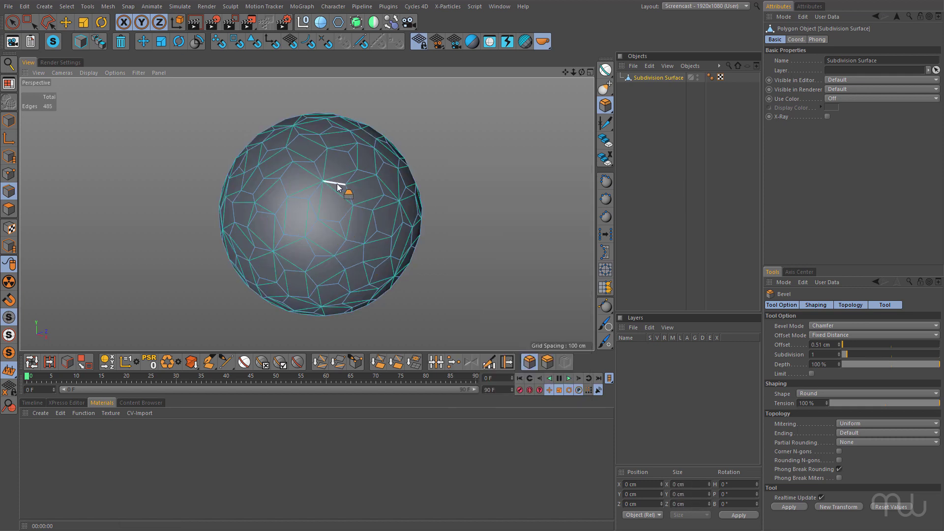
pyautogui.click(9, 208)
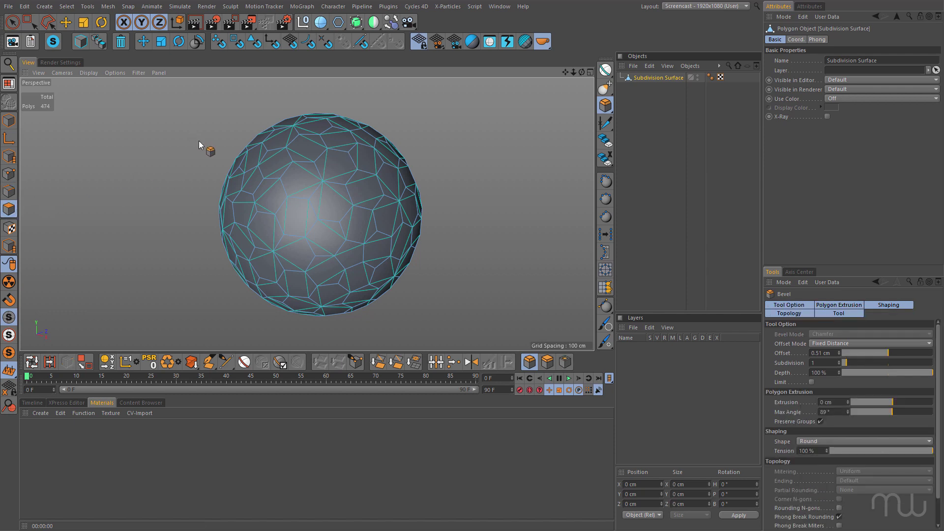
pyautogui.hotkey('ctrl', 'a')
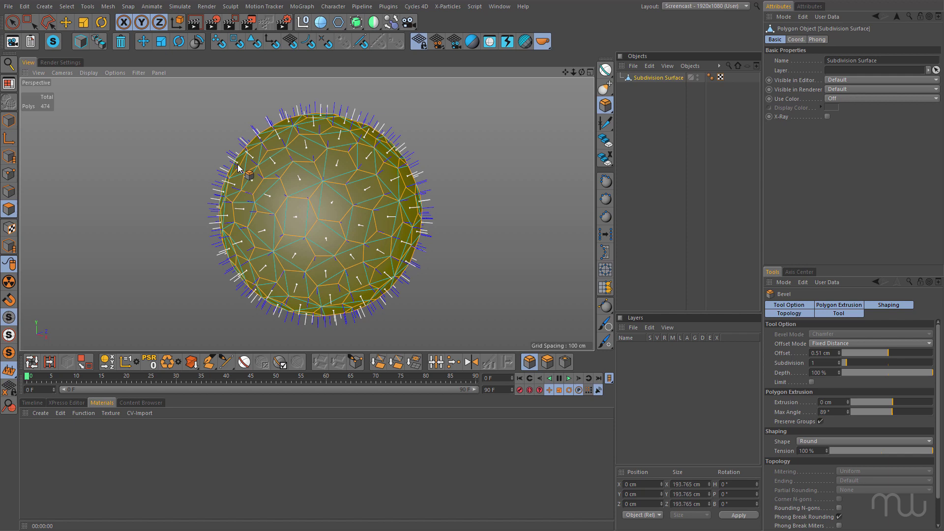
# Step: Inset every hexagon face with Extrude Inner at a 2.6 cm offset
pyautogui.click(566, 363)
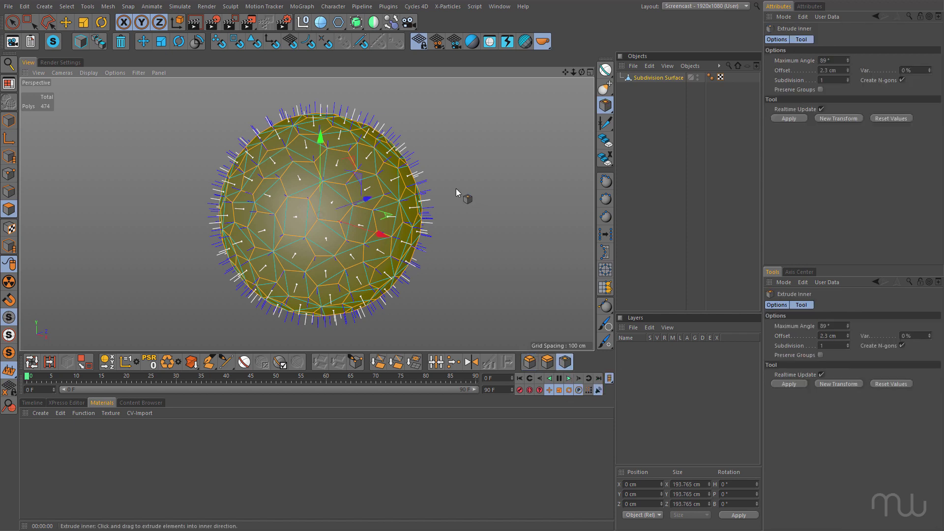
pyautogui.moveTo(447, 188)
pyautogui.mouseDown()
pyautogui.moveTo(474, 188)
pyautogui.moveTo(444, 188)
pyautogui.mouseUp()
pyautogui.rightClick(443, 188)
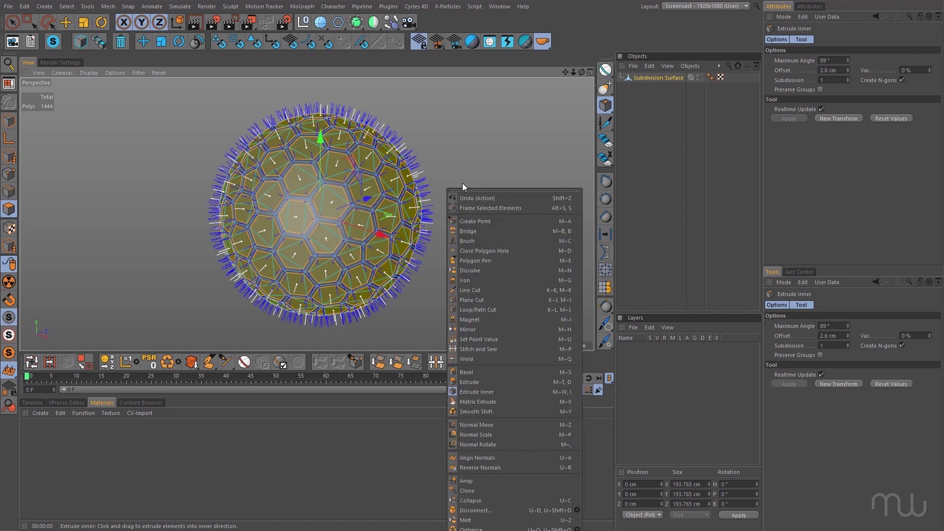
pyautogui.click(461, 155)
pyautogui.scroll(10, 435, 180)
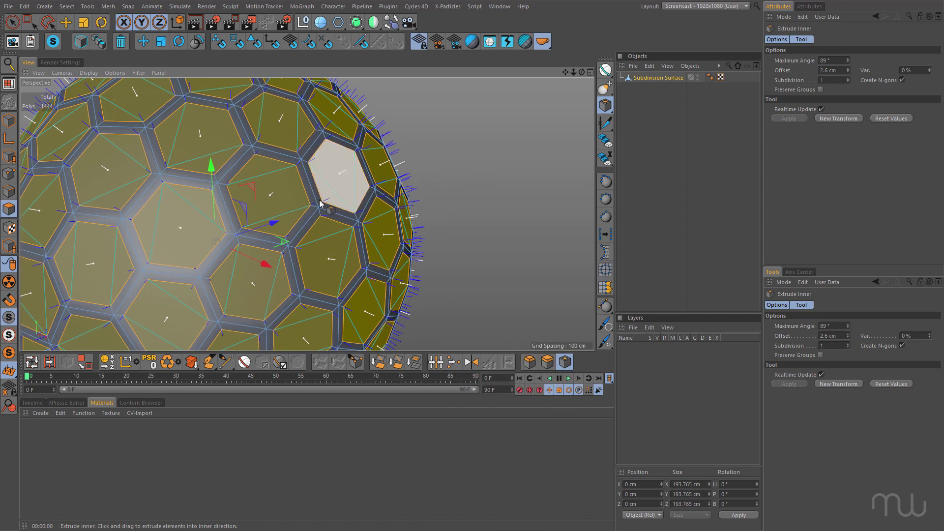
pyautogui.keyDown('alt'); pyautogui.moveTo(398, 207); pyautogui.dragTo(376, 154); pyautogui.keyUp('alt')
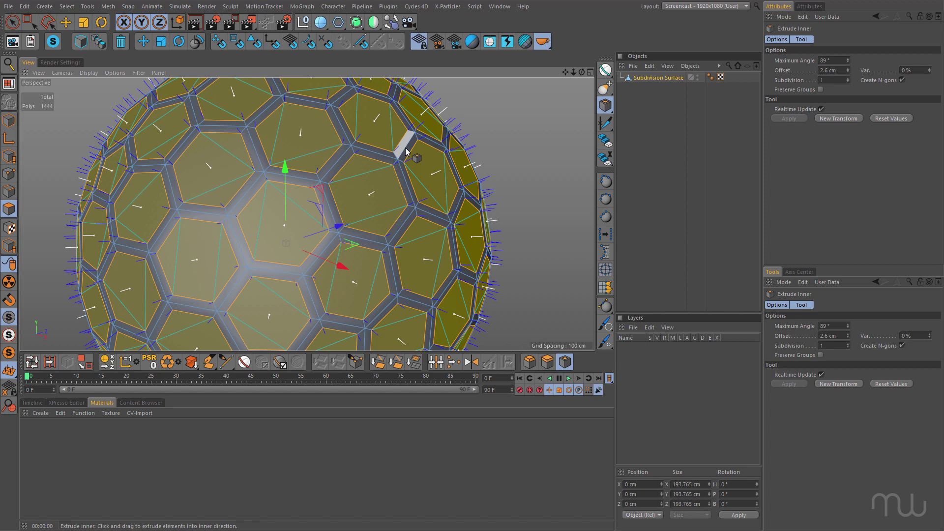
# Step: Split the hexagon centres off into a hidden object named 'inner', deleting them from the shell
pyautogui.hotkey('ctrl', 'v')
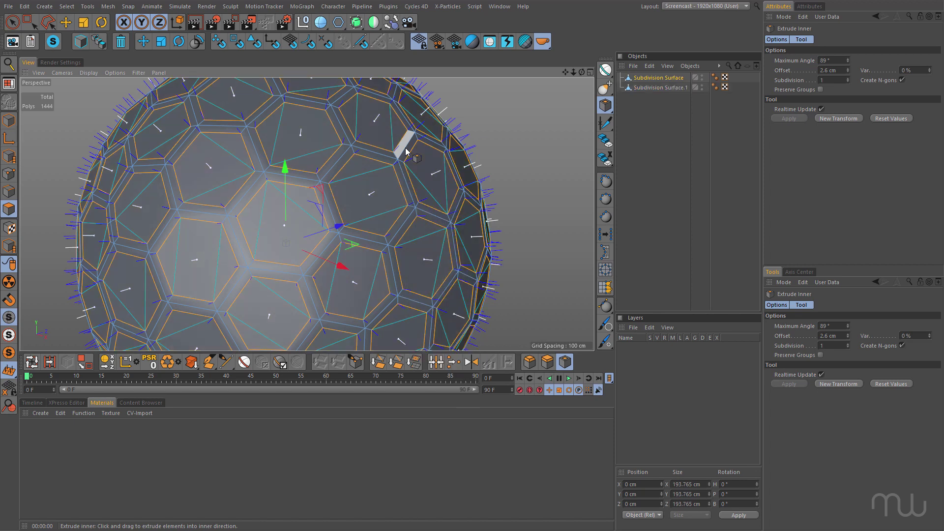
pyautogui.hotkey('ctrl', 'z')
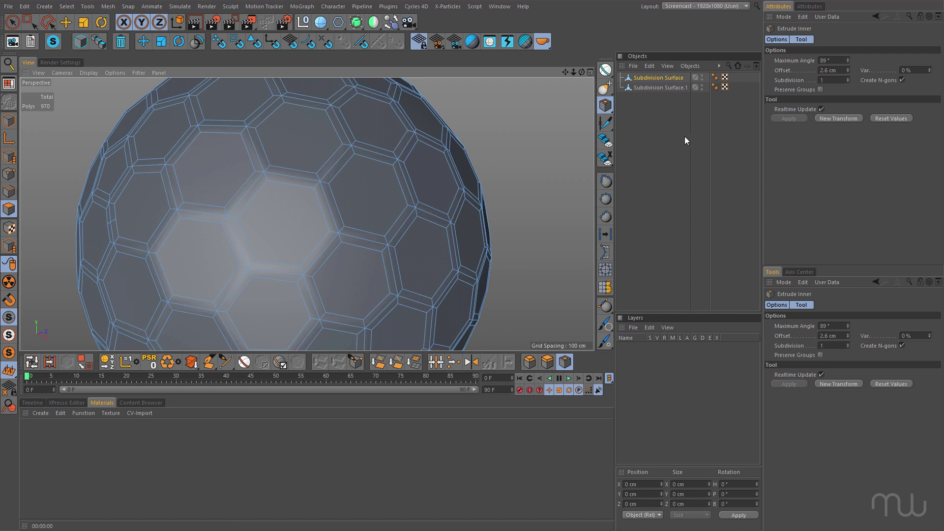
pyautogui.doubleClick(668, 87)
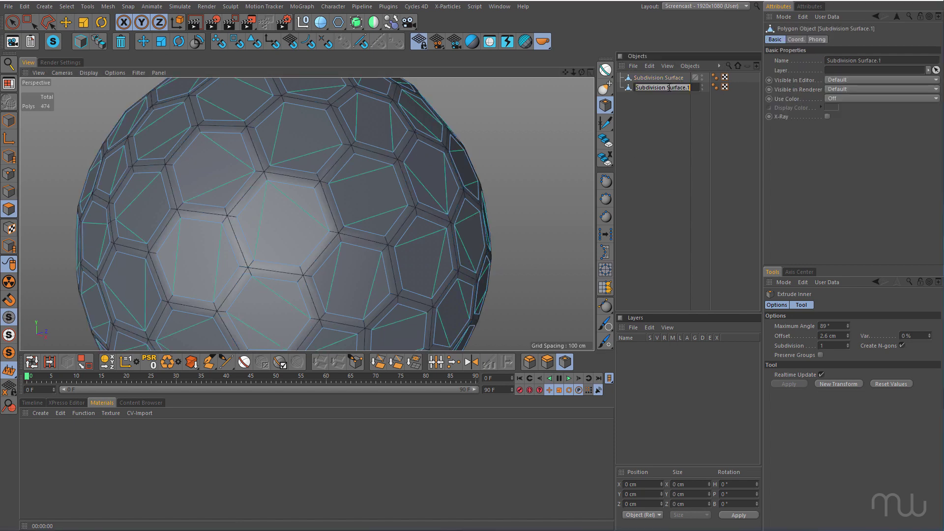
pyautogui.write('inner')
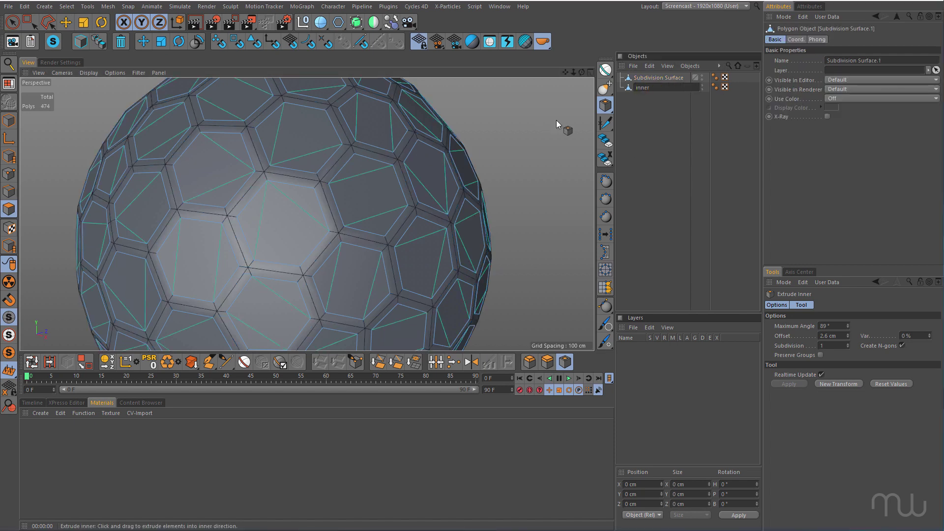
pyautogui.press('Return')
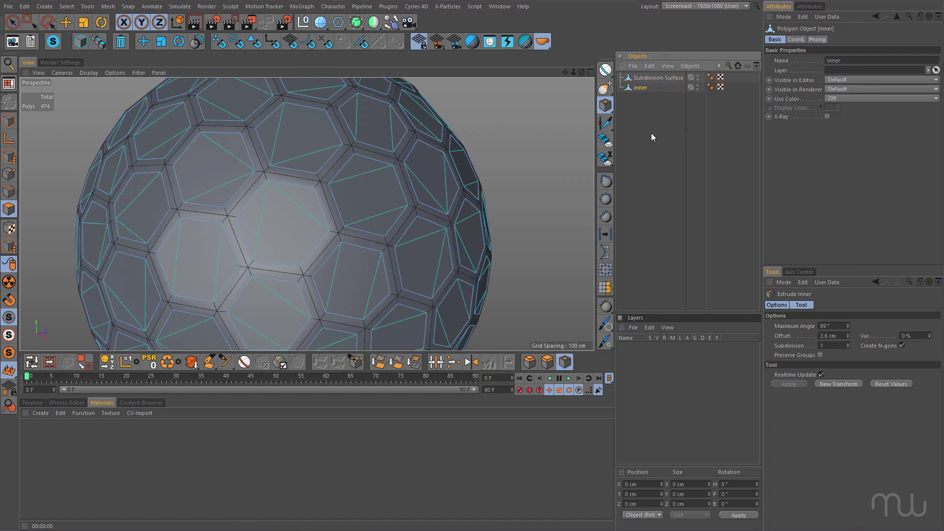
pyautogui.keyDown('alt'); pyautogui.click(698, 84); pyautogui.keyUp('alt')
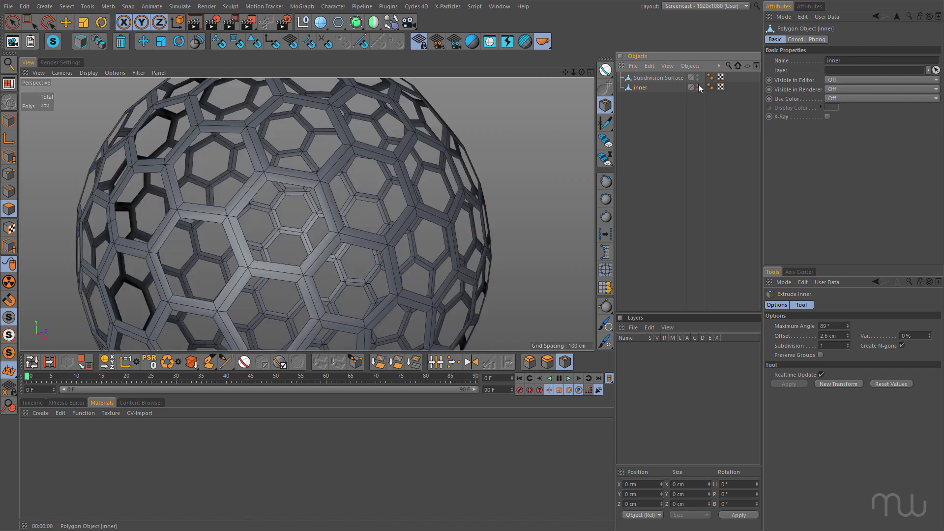
pyautogui.scroll(-5, 394, 154)
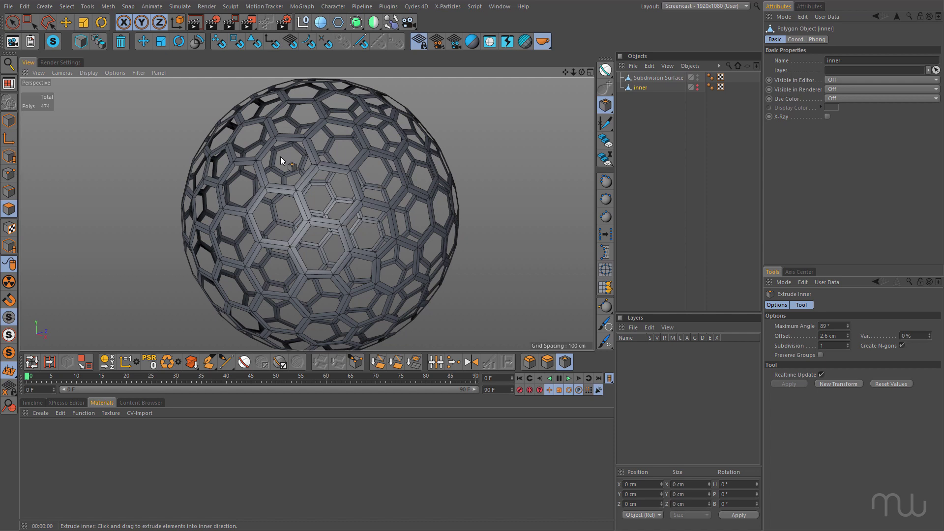
pyautogui.scroll(3, 241, 149)
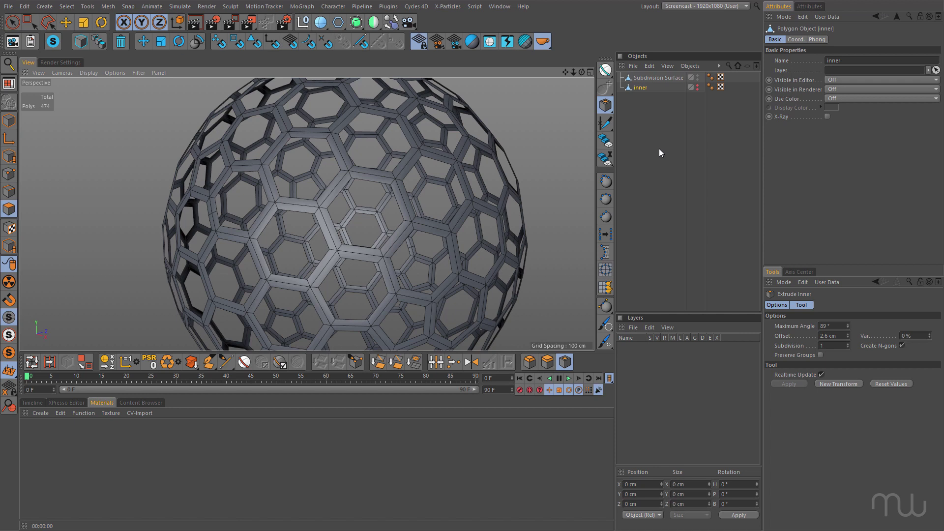
# Step: Add a Shrink Wrap deformer to the shell and a new sphere with 84 segments
pyautogui.click(652, 77)
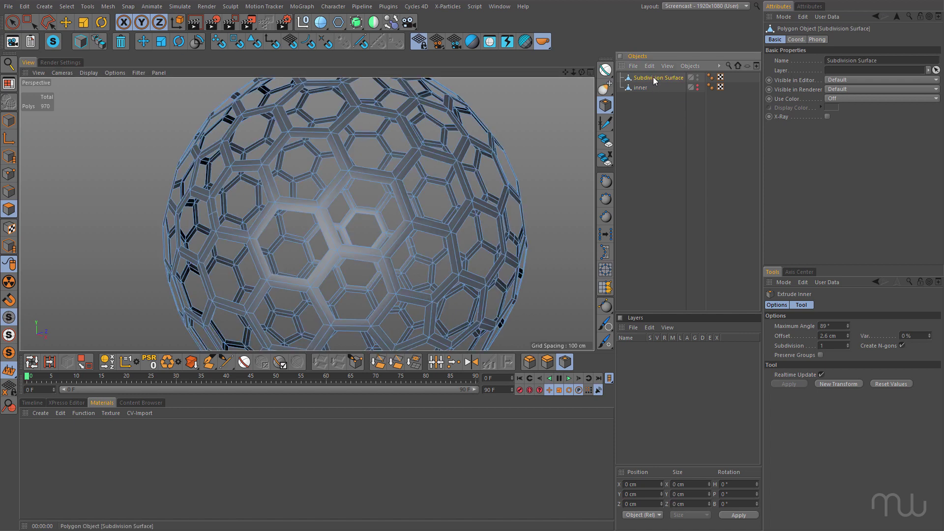
pyautogui.keyDown('shift'); pyautogui.click(391, 23); pyautogui.keyUp('shift')
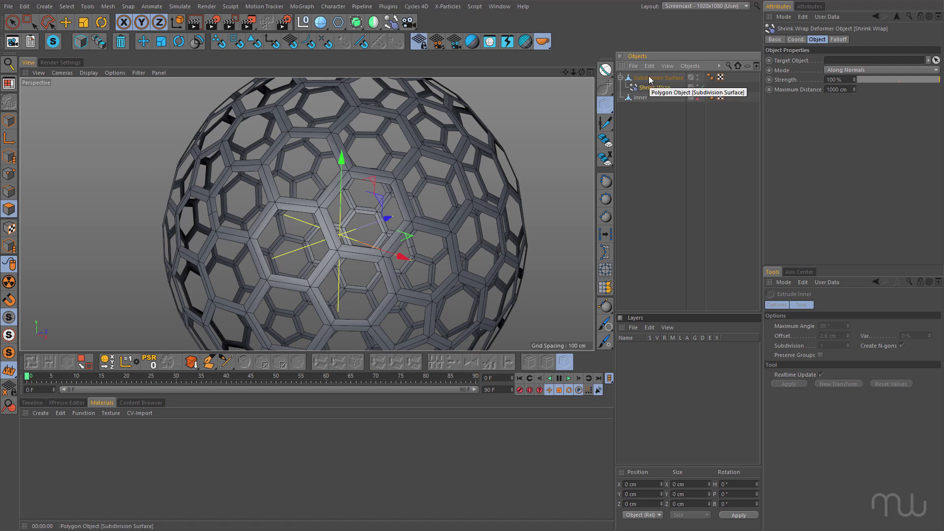
pyautogui.click(323, 22)
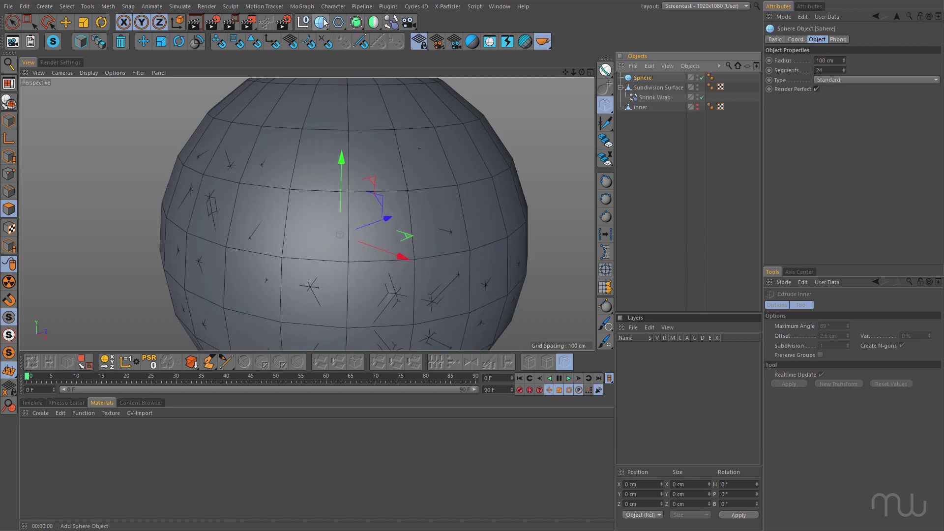
pyautogui.doubleClick(834, 70)
pyautogui.write('84')
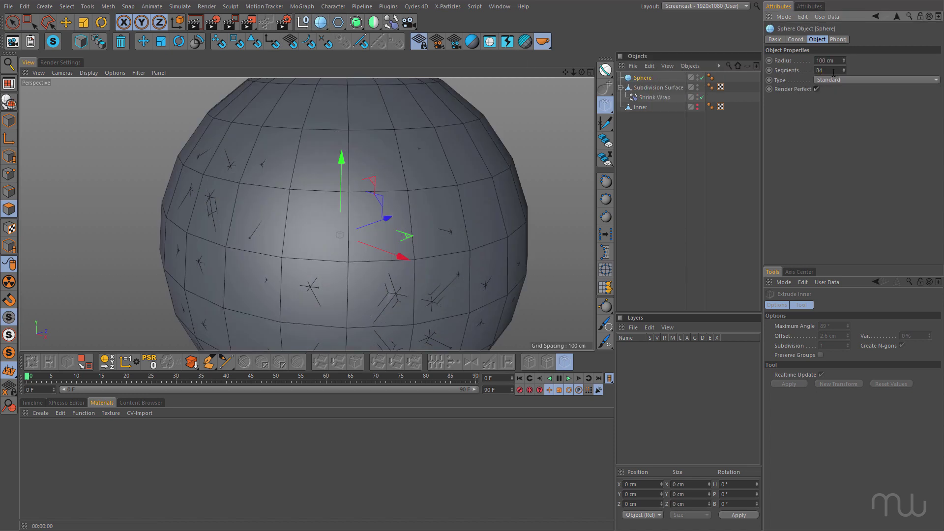
pyautogui.press('Return')
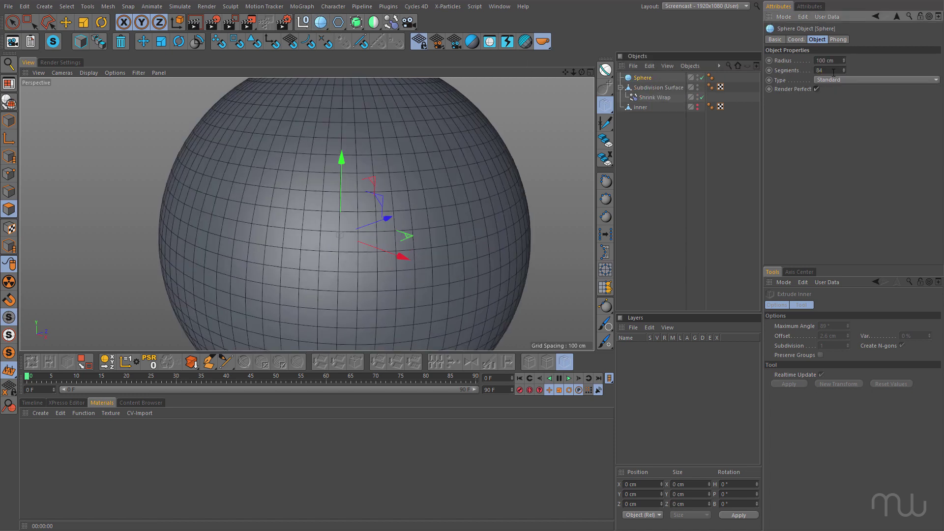
# Step: Hide the sphere, set it as the Shrink Wrap target, and set its radius to 105 cm
pyautogui.click(697, 77)
pyautogui.click(654, 98)
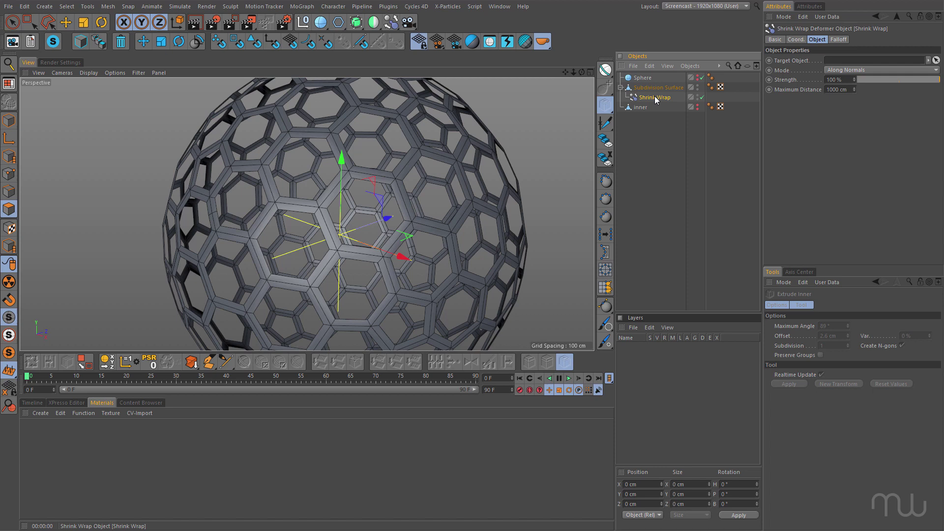
pyautogui.moveTo(642, 78); pyautogui.dragTo(852, 65)
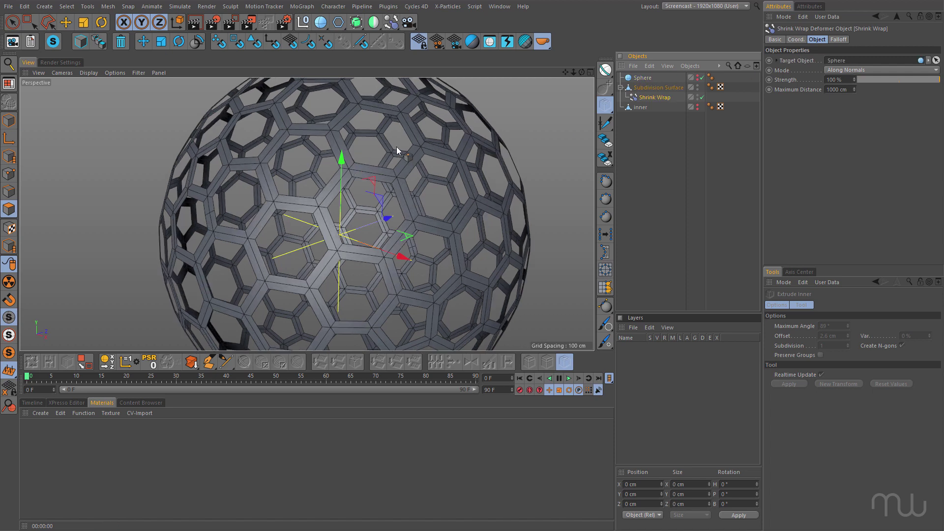
pyautogui.click(669, 77)
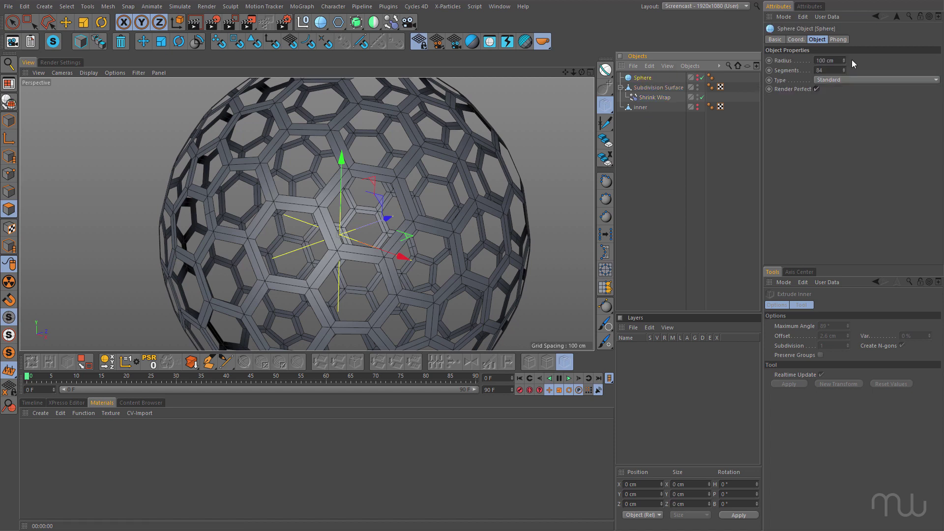
pyautogui.moveTo(842, 60)
pyautogui.mouseDown()
pyautogui.moveTo(844, 50)
pyautogui.moveTo(843, 57)
pyautogui.mouseUp()
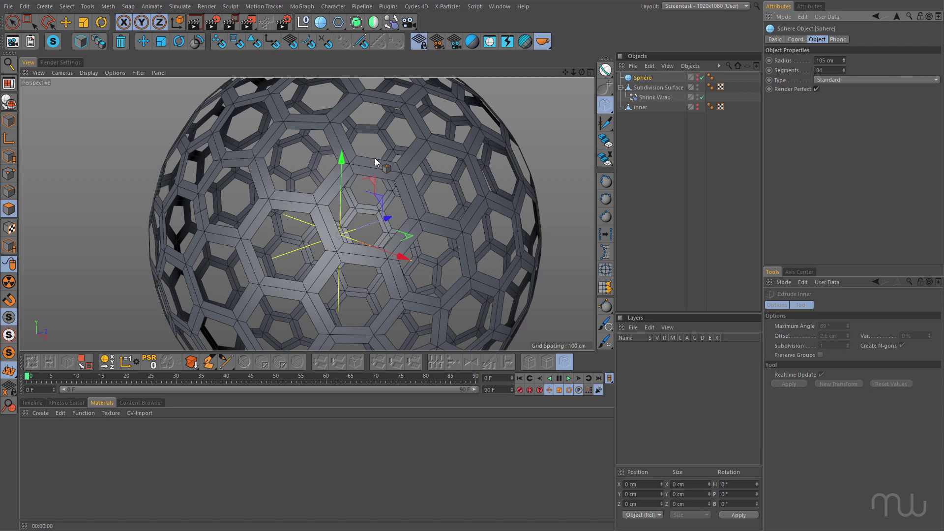
pyautogui.scroll(-4, 497, 166)
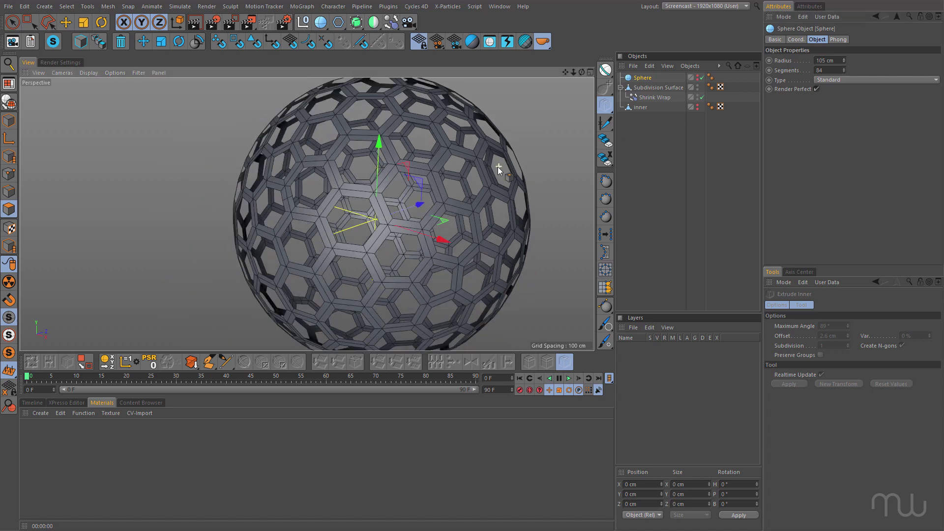
pyautogui.click(620, 87)
pyautogui.click(639, 87)
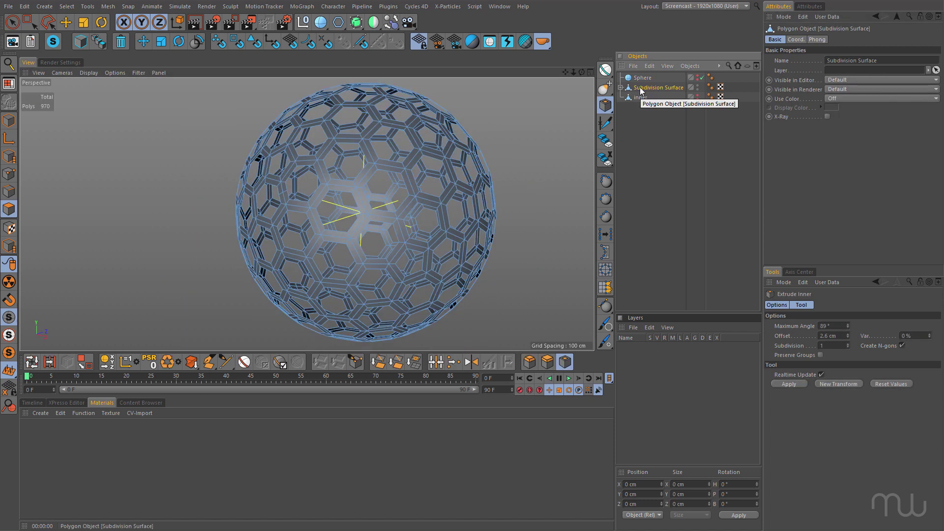
# Step: Bake the Subdivision Surface with Current State to Object and hide the original
pyautogui.rightClick(641, 91)
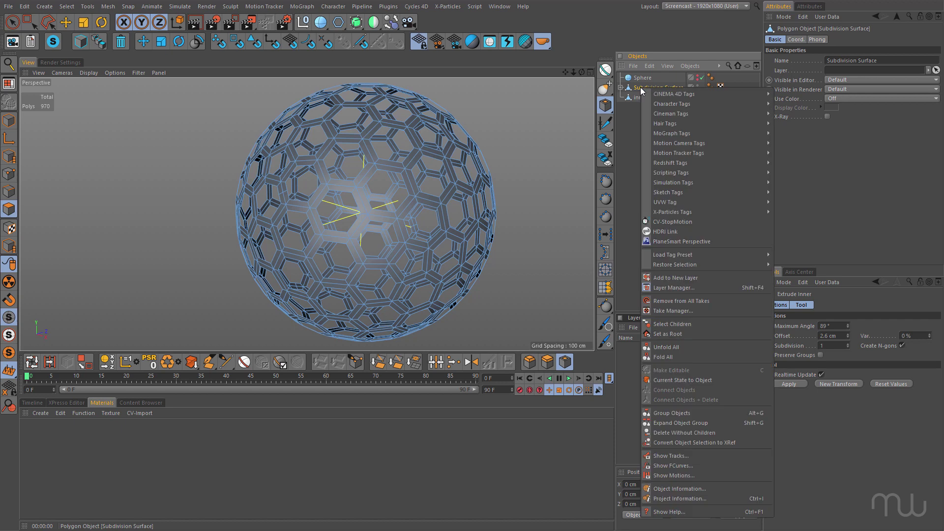
pyautogui.click(693, 379)
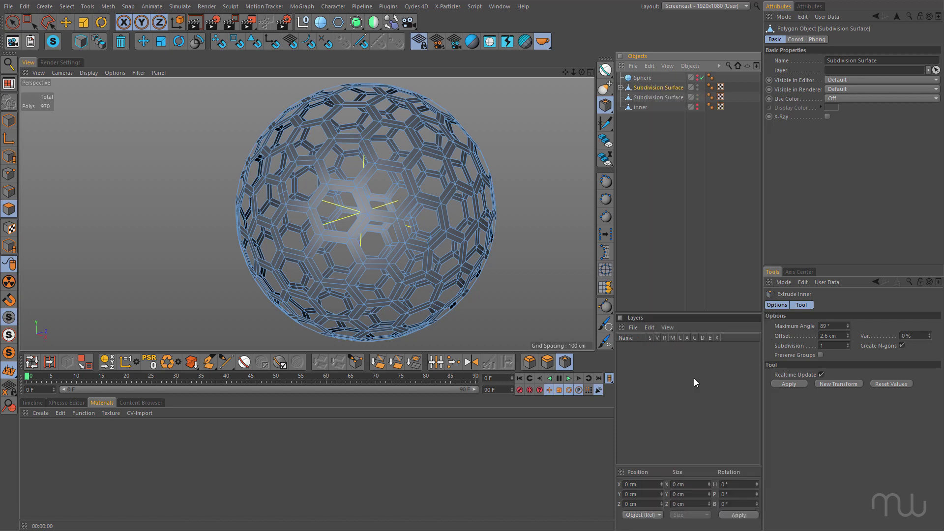
pyautogui.click(696, 87)
pyautogui.click(648, 96)
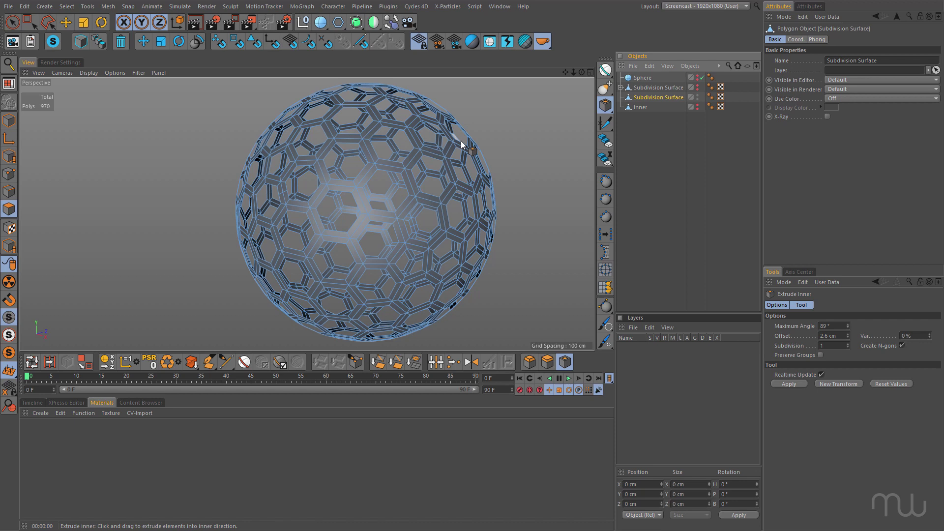
# Step: Extrude all polygons of the baked lattice by 7.7 cm and render a preview
pyautogui.hotkey('ctrl', 'a')
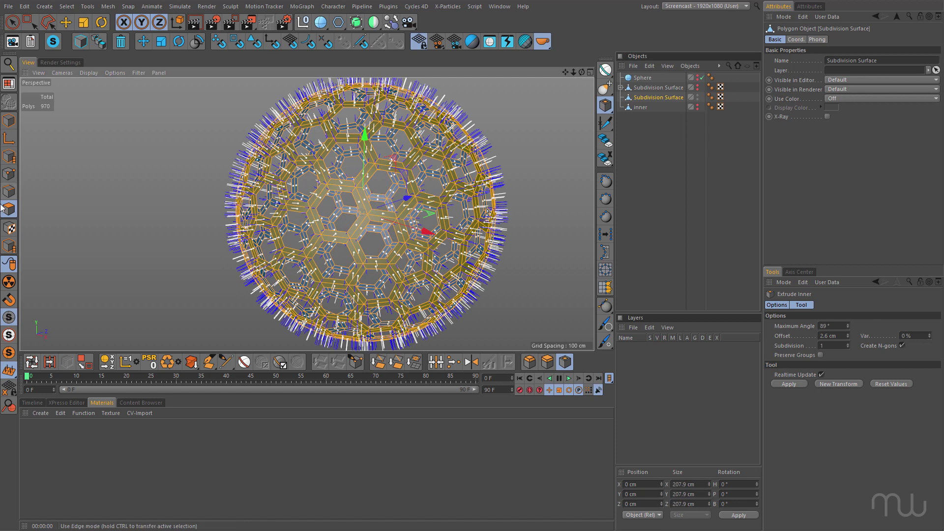
pyautogui.click(547, 362)
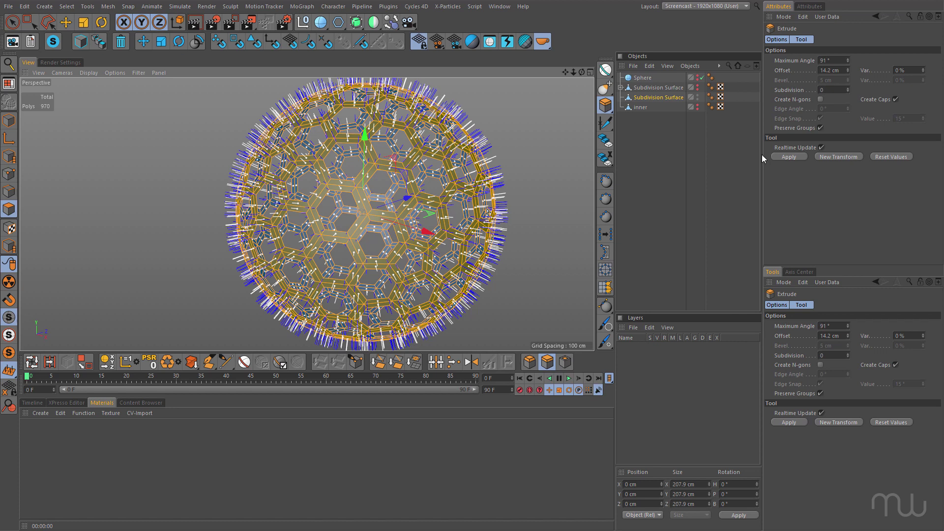
pyautogui.scroll(5, 487, 182)
pyautogui.scroll(2, 479, 147)
pyautogui.moveTo(487, 147); pyautogui.dragTo(524, 141)
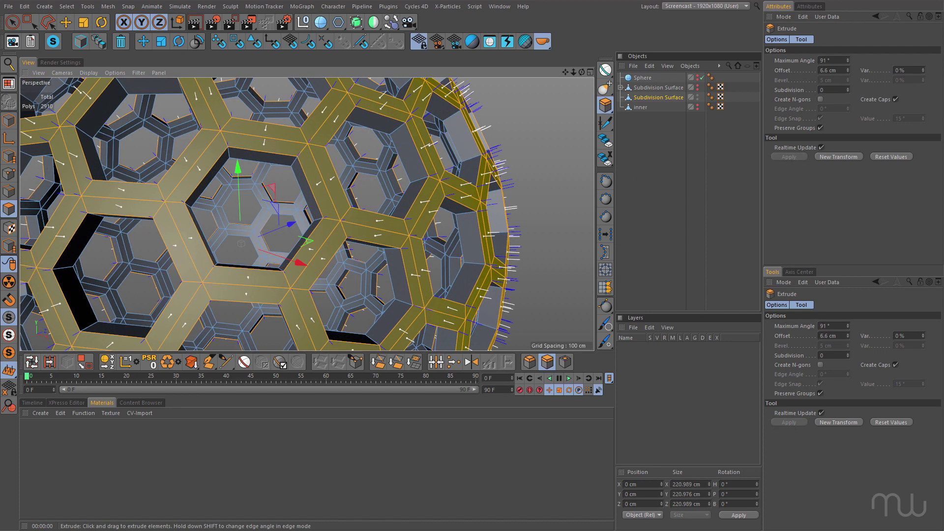
pyautogui.scroll(-6, 421, 184)
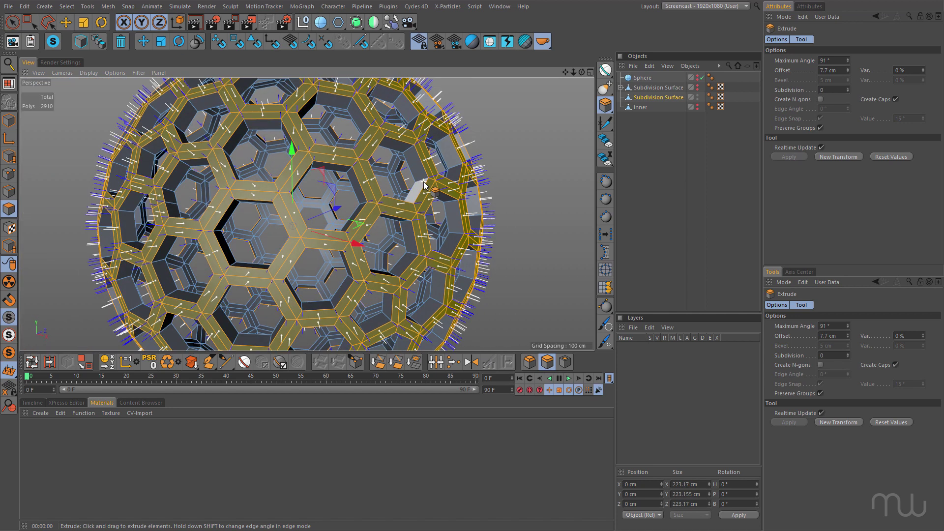
pyautogui.scroll(-2, 421, 182)
pyautogui.hotkey('ctrl', 'r')
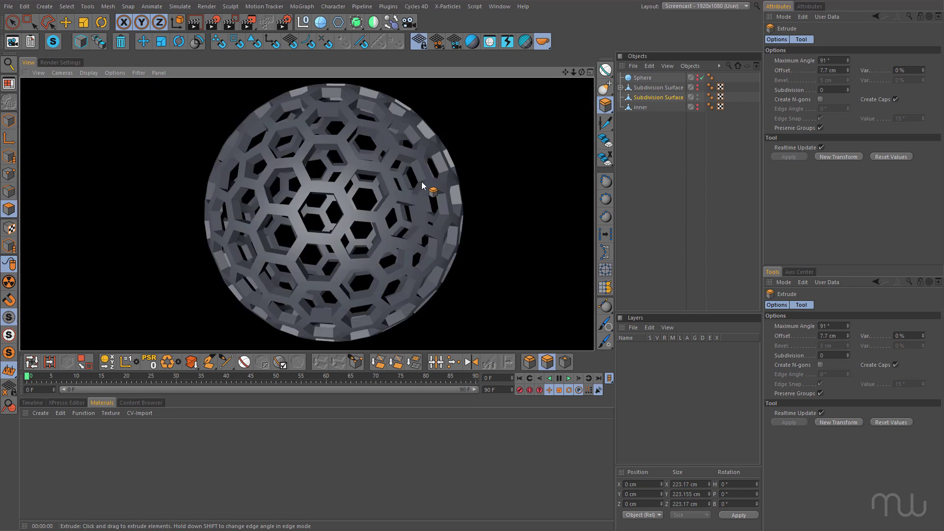
pyautogui.click(421, 181)
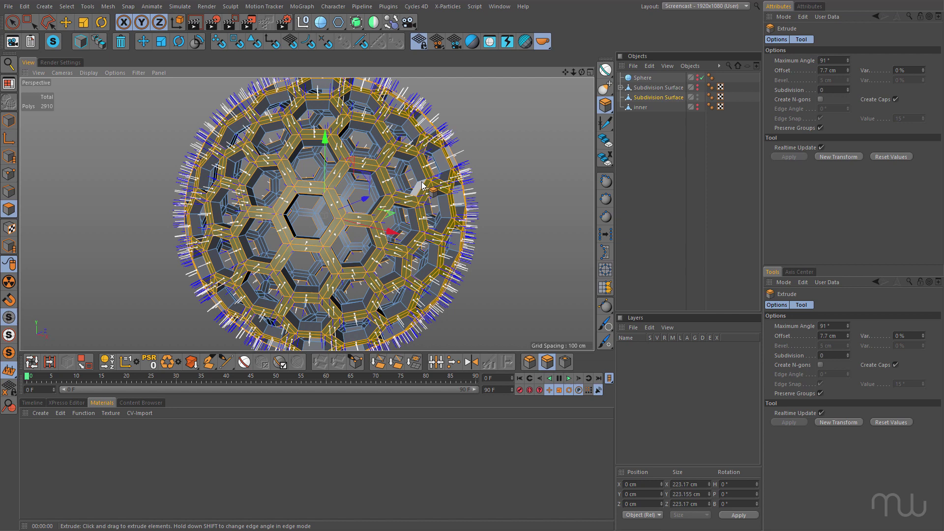
# Step: Test-render the lattice under a new Subdivision Surface, then undo it
pyautogui.click(654, 98)
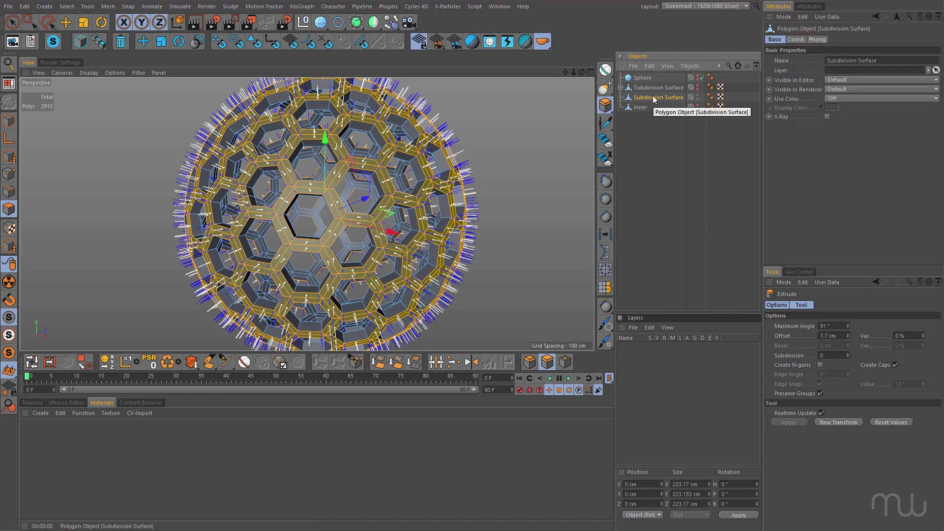
pyautogui.keyDown('alt'); pyautogui.click(356, 23); pyautogui.keyUp('alt')
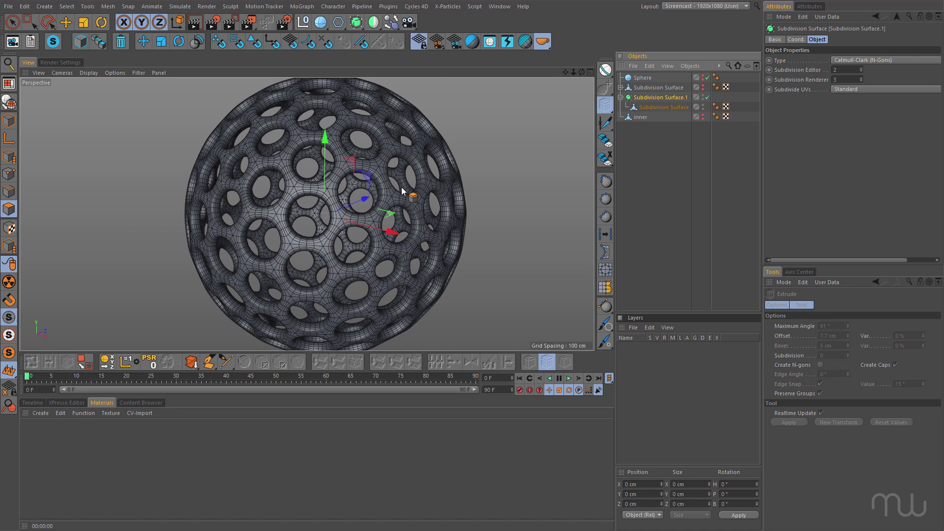
pyautogui.hotkey('ctrl', 'r')
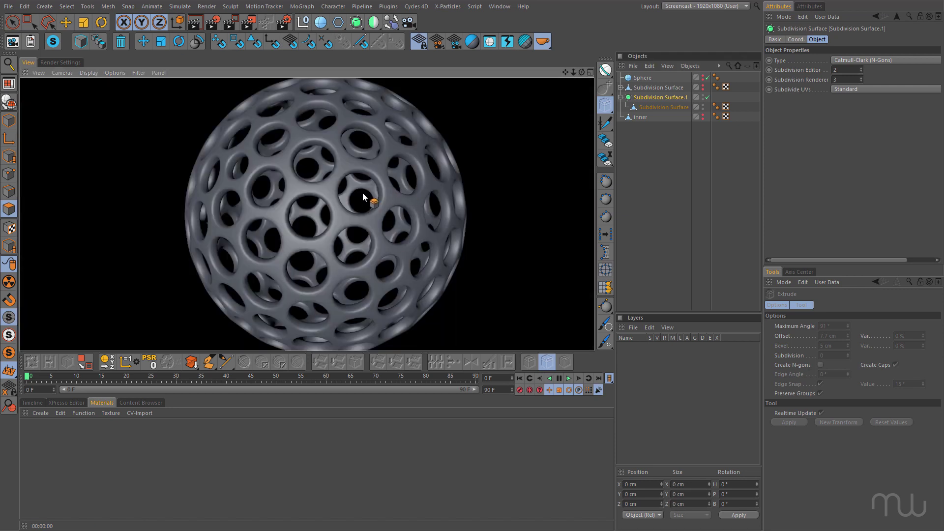
pyautogui.hotkey('ctrl', 'z')
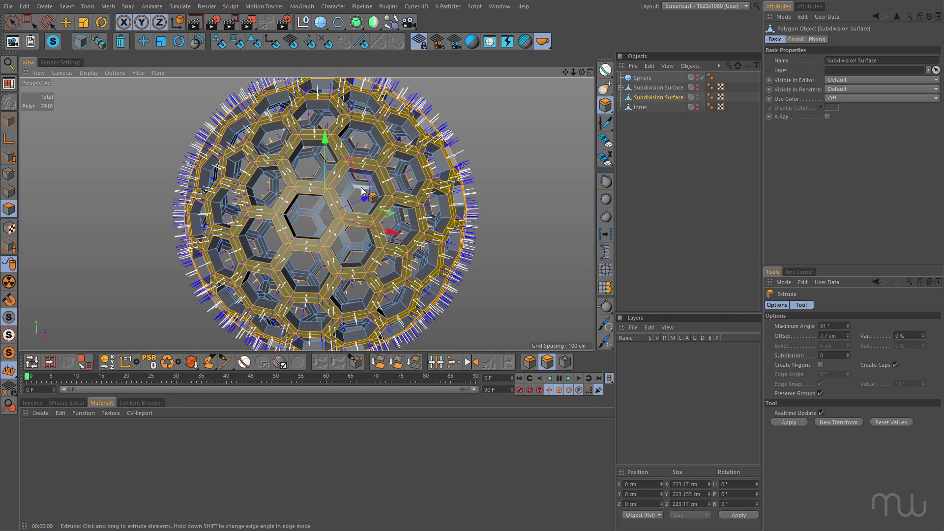
# Step: Select all phong-break hard edges of the thickened lattice
pyautogui.scroll(4, 361, 193)
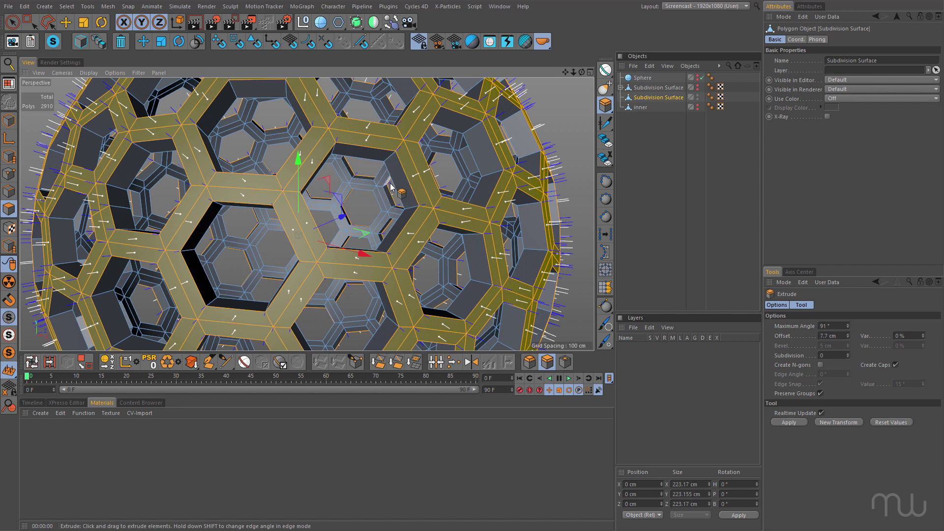
pyautogui.keyDown('alt'); pyautogui.moveTo(390, 182); pyautogui.dragTo(424, 182); pyautogui.keyUp('alt')
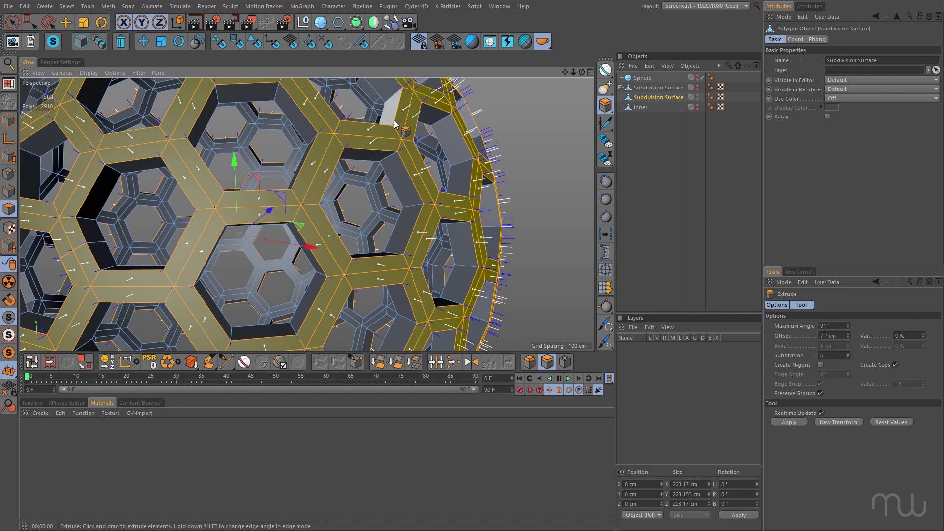
pyautogui.click(8, 196)
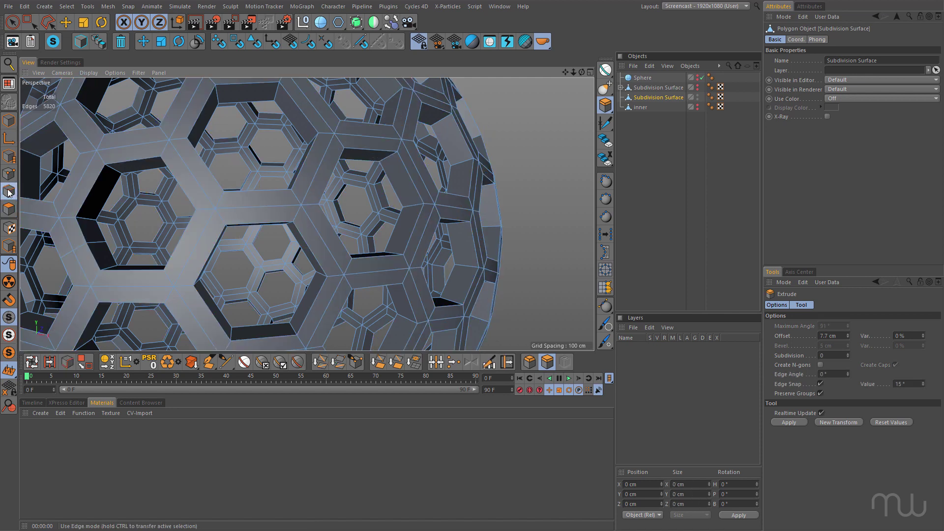
pyautogui.click(245, 364)
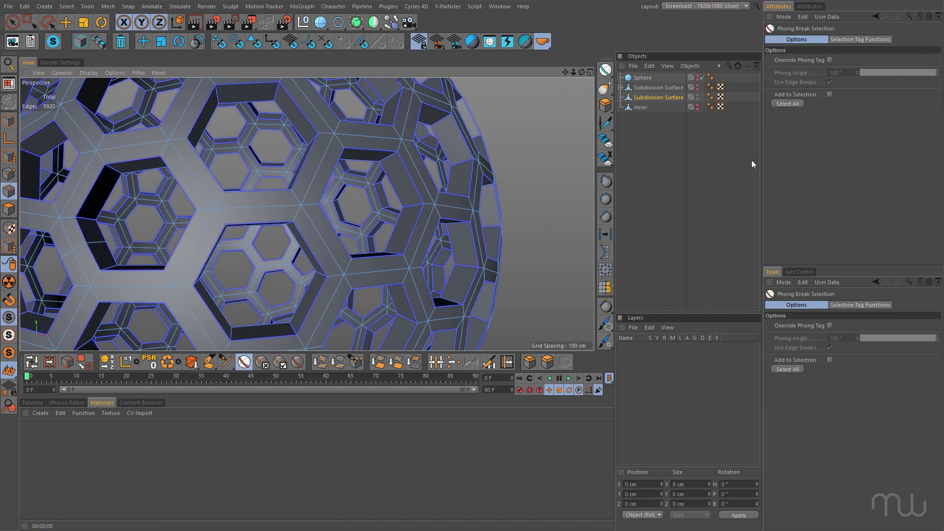
pyautogui.click(789, 103)
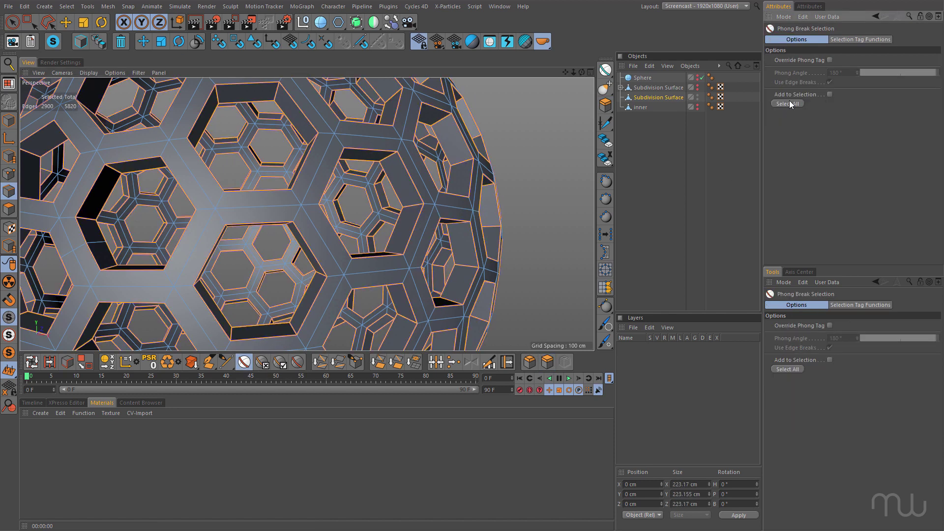
# Step: Bevel the selected edges by 0.44 cm and render a preview
pyautogui.click(530, 362)
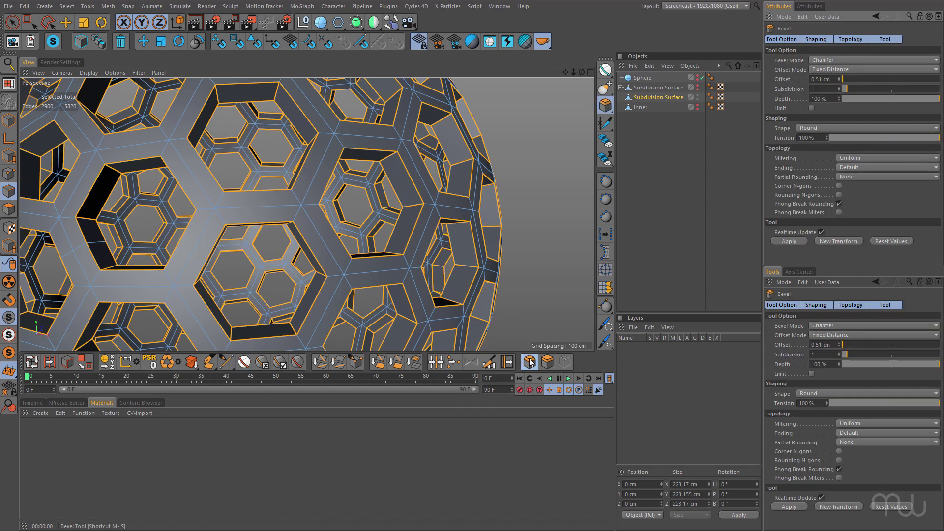
pyautogui.scroll(4, 462, 170)
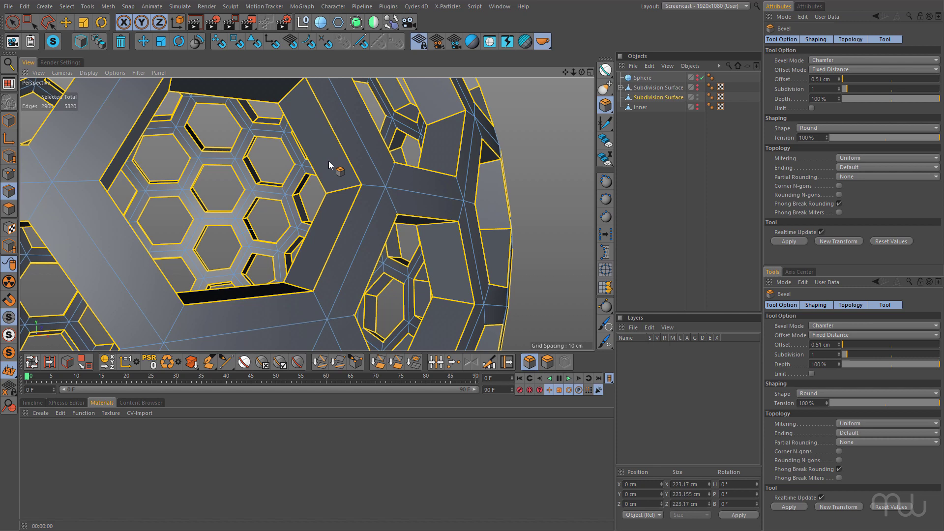
pyautogui.moveTo(315, 206); pyautogui.dragTo(610, 123)
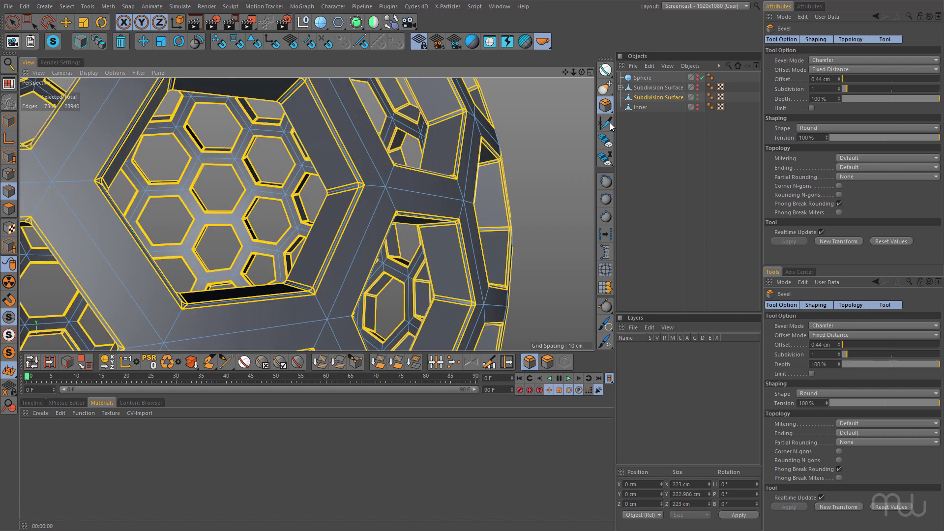
pyautogui.scroll(-6, 489, 165)
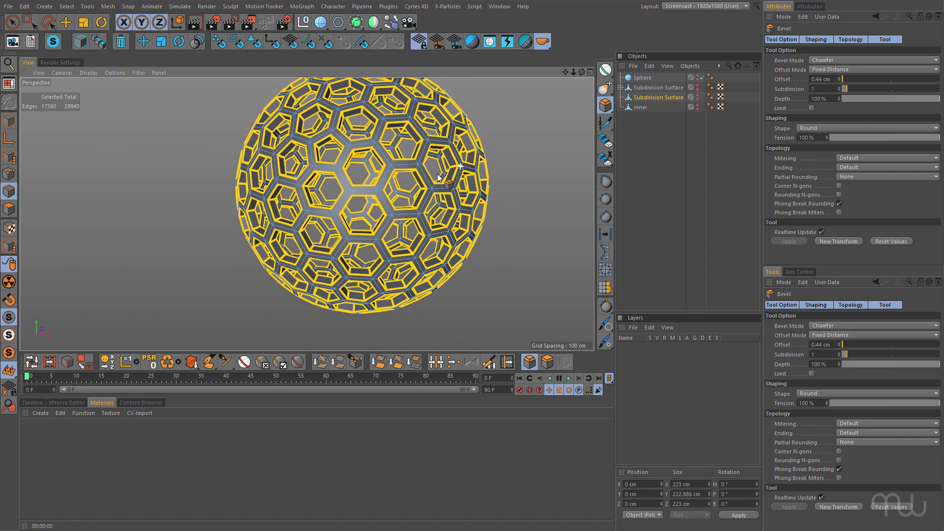
pyautogui.keyDown('alt'); pyautogui.moveTo(420, 195); pyautogui.dragTo(368, 218, button='middle'); pyautogui.keyUp('alt')
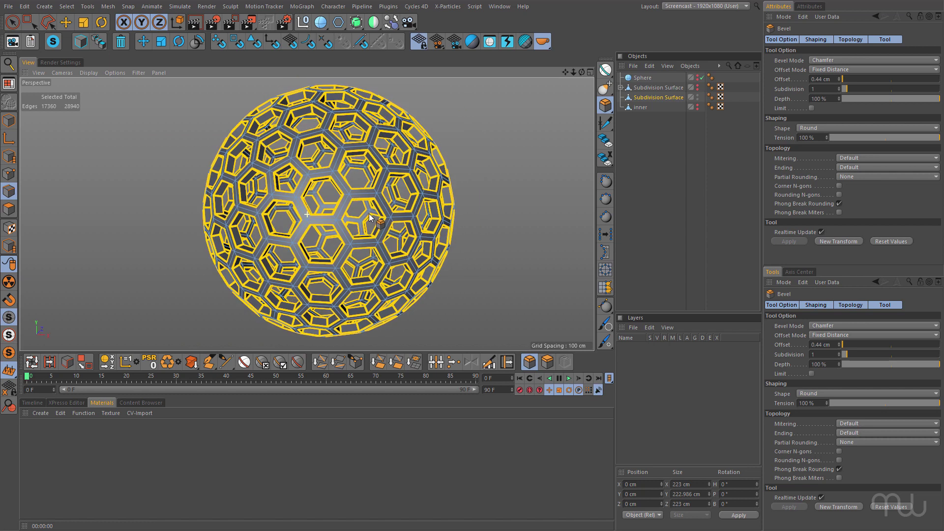
pyautogui.hotkey('ctrl', 'r')
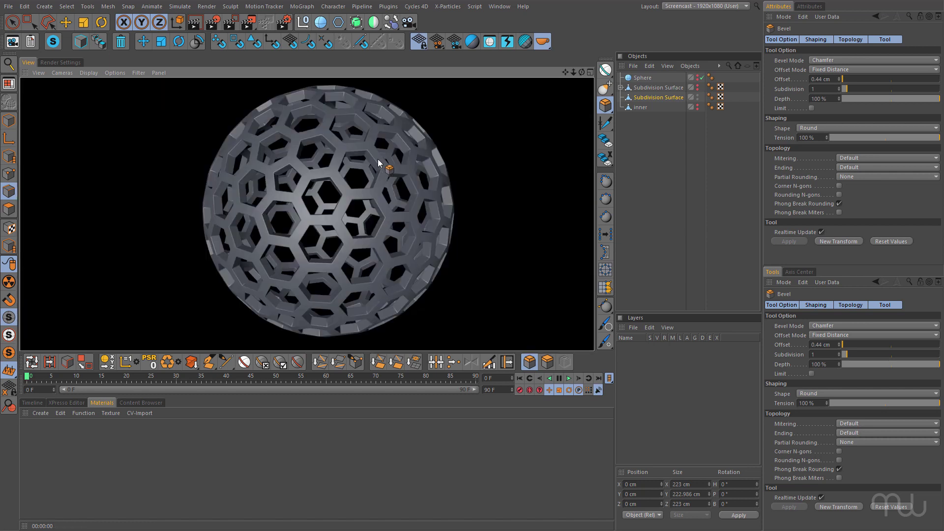
# Step: Show the inner core object and select all of its polygons
pyautogui.click(643, 109)
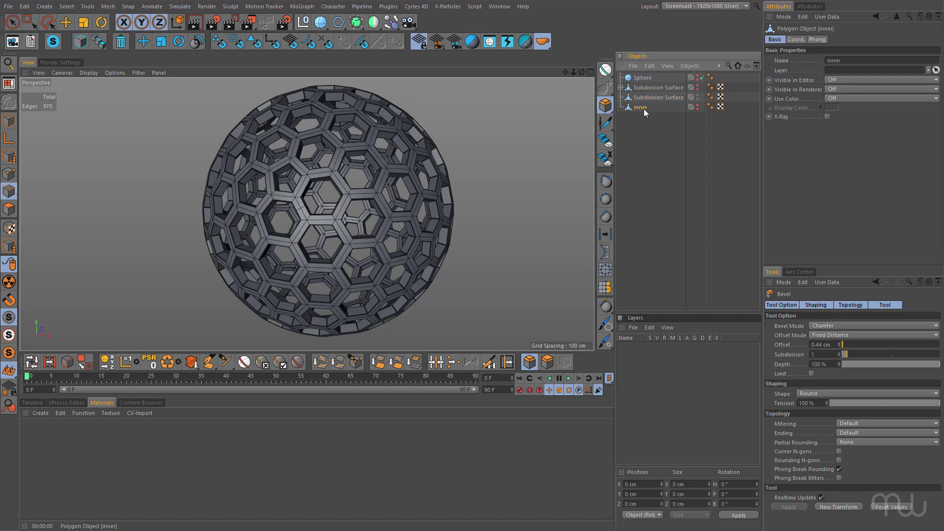
pyautogui.click(647, 98)
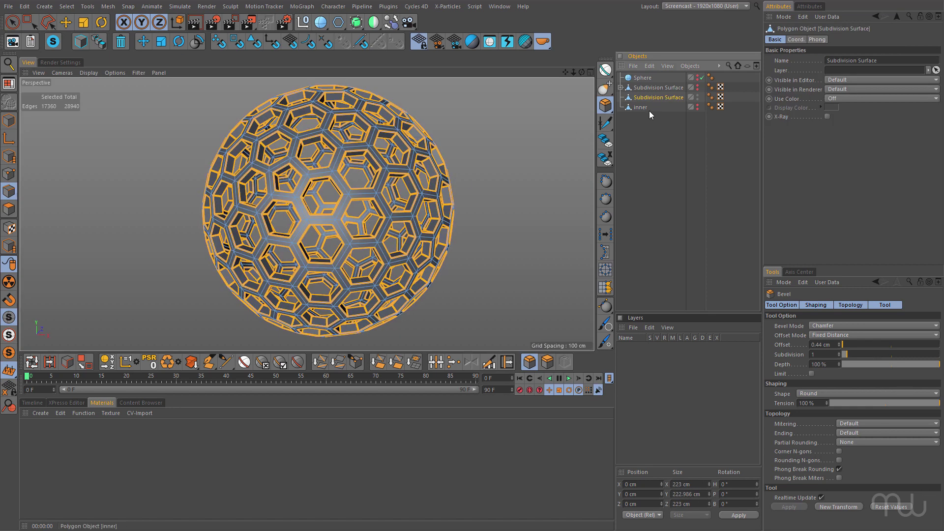
pyautogui.click(697, 105)
pyautogui.scroll(3, 358, 180)
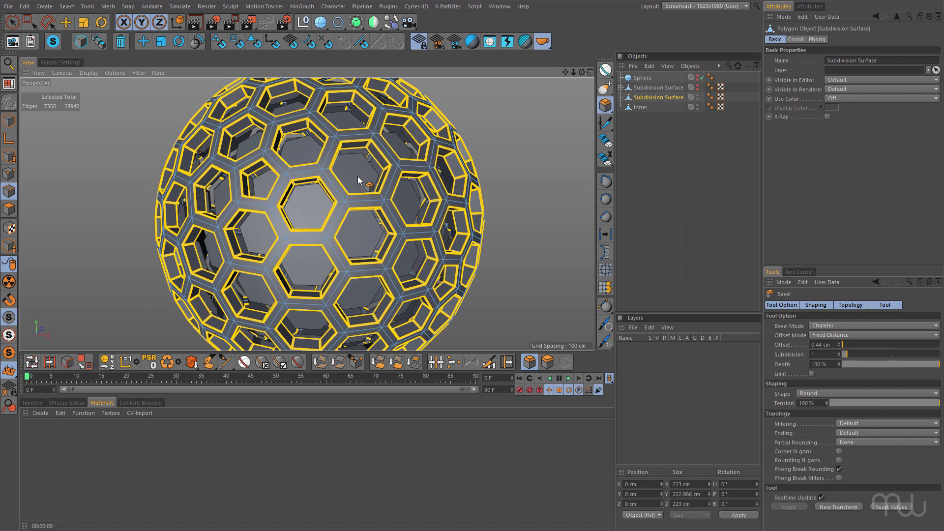
pyautogui.keyDown('alt'); pyautogui.moveTo(362, 185); pyautogui.dragTo(326, 189); pyautogui.keyUp('alt')
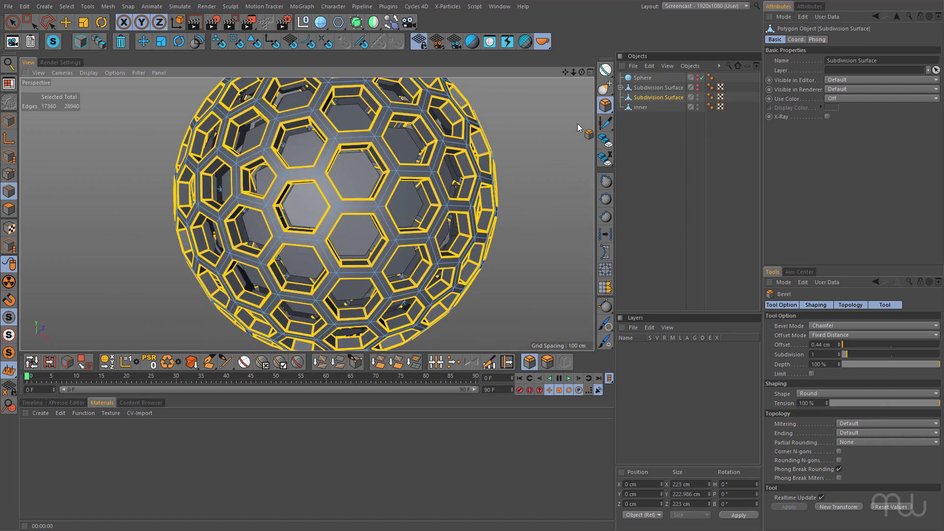
pyautogui.click(640, 110)
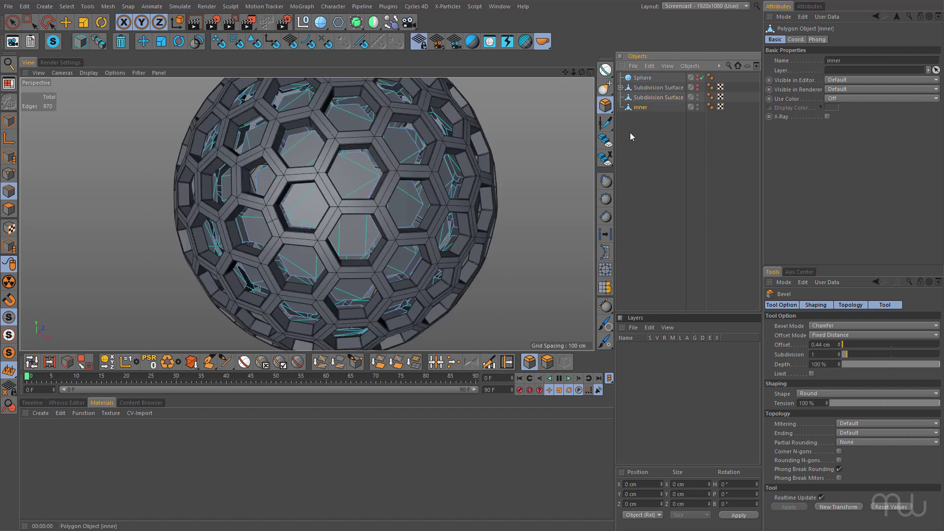
pyautogui.click(11, 211)
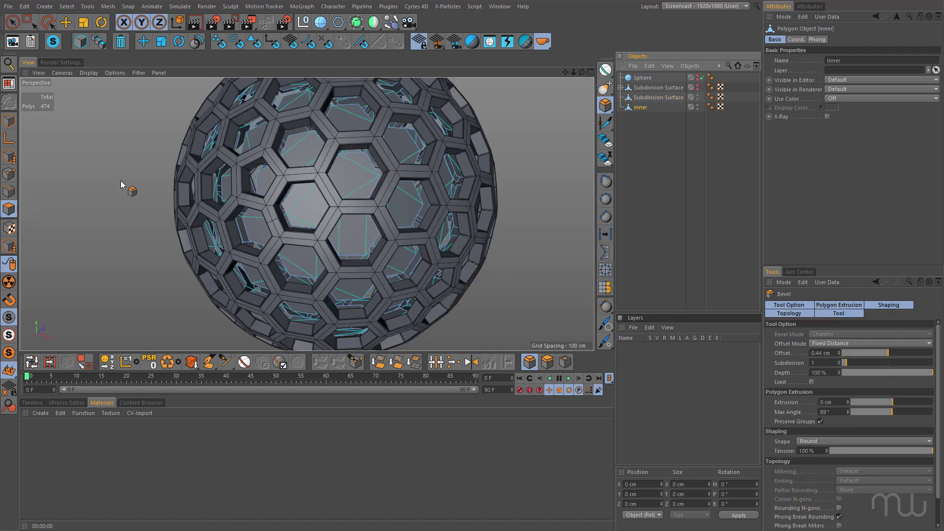
pyautogui.hotkey('ctrl', 'a')
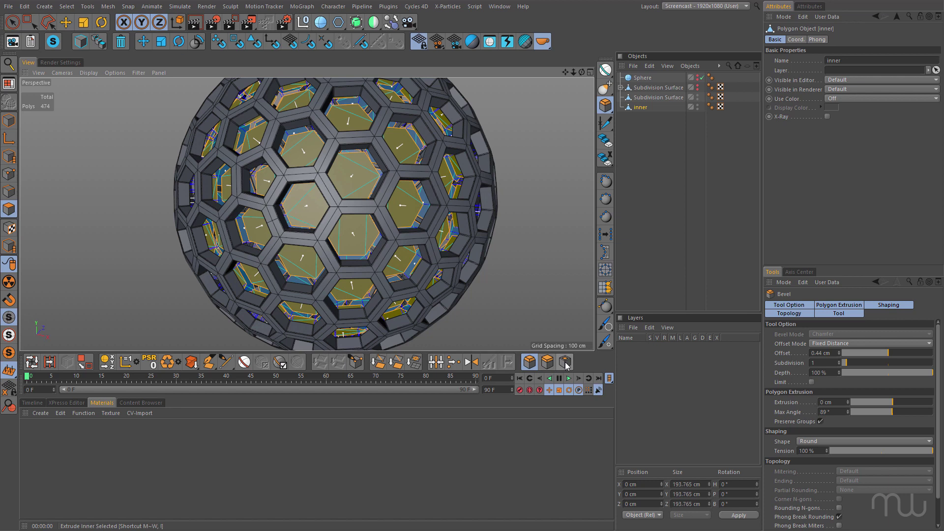
# Step: Inset the core's hexagon faces and extrude them 15.9 cm outward into spikes
pyautogui.click(565, 364)
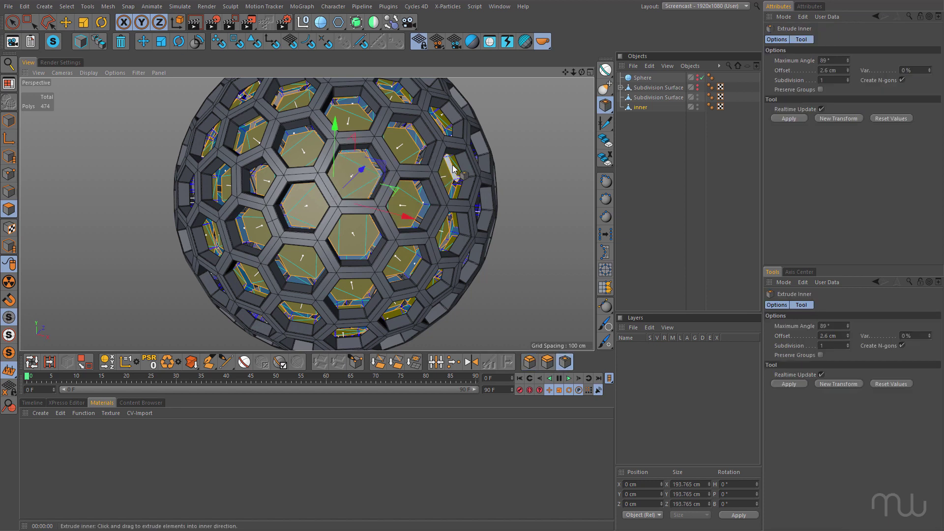
pyautogui.moveTo(525, 195); pyautogui.dragTo(535, 195)
pyautogui.moveTo(500, 222)
pyautogui.keyDown('alt'); pyautogui.mouseDown()
pyautogui.moveTo(459, 193)
pyautogui.moveTo(496, 210)
pyautogui.moveTo(532, 210)
pyautogui.moveTo(499, 211)
pyautogui.mouseUp(); pyautogui.keyUp('alt')
pyautogui.press('9')
pyautogui.click(548, 362)
pyautogui.click(565, 362)
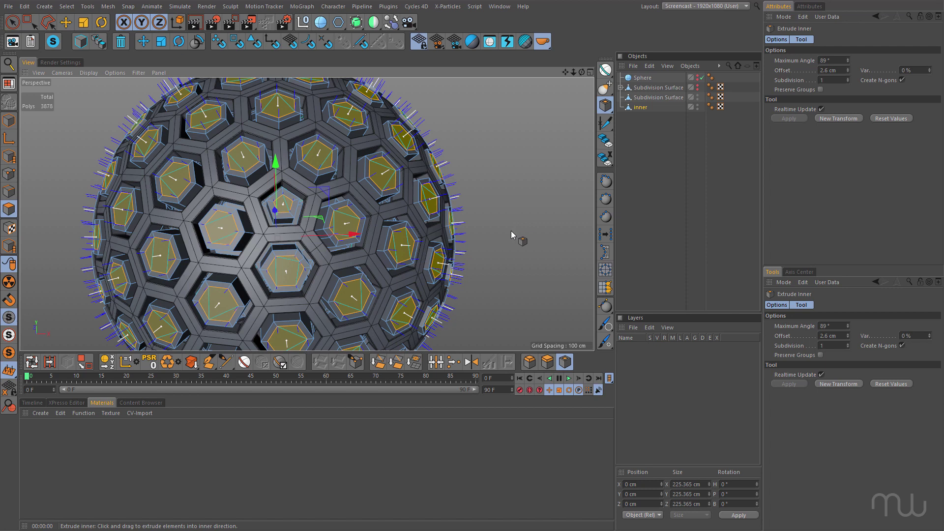
pyautogui.press('d')
pyautogui.moveTo(508, 259); pyautogui.dragTo(550, 259)
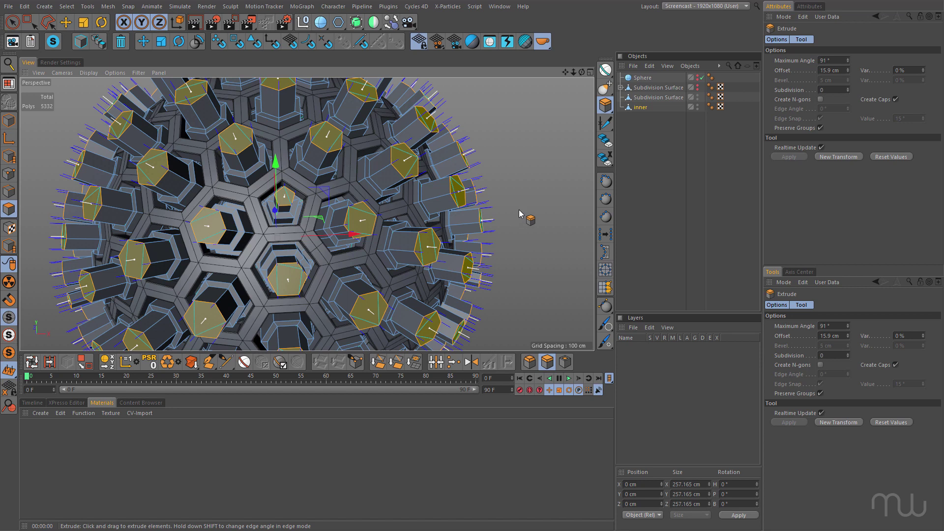
# Step: Inset the spike tips by 1.9 cm and extrude them a further 5.3 cm
pyautogui.keyDown('alt'); pyautogui.moveTo(499, 212); pyautogui.dragTo(415, 206); pyautogui.keyUp('alt')
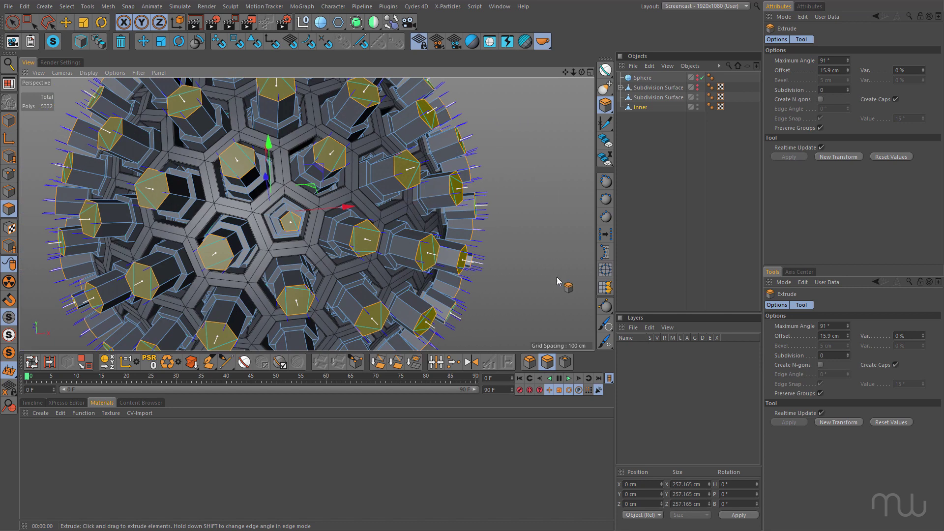
pyautogui.click(565, 362)
pyautogui.moveTo(563, 305); pyautogui.dragTo(570, 305)
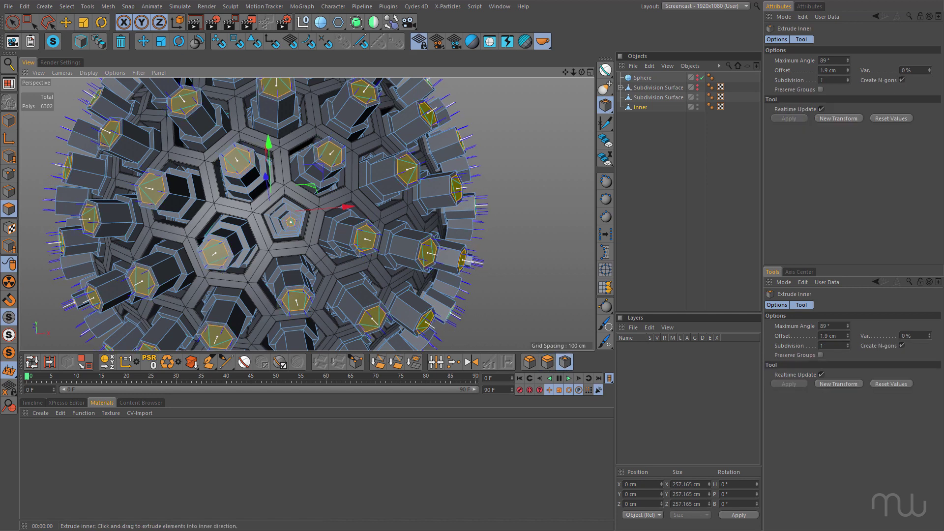
pyautogui.press('9')
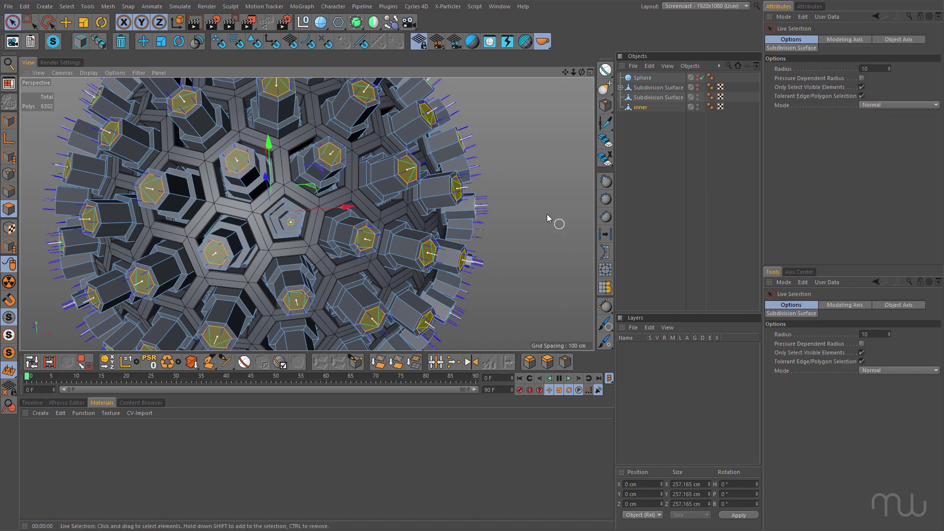
pyautogui.click(547, 361)
pyautogui.moveTo(535, 238); pyautogui.dragTo(557, 237)
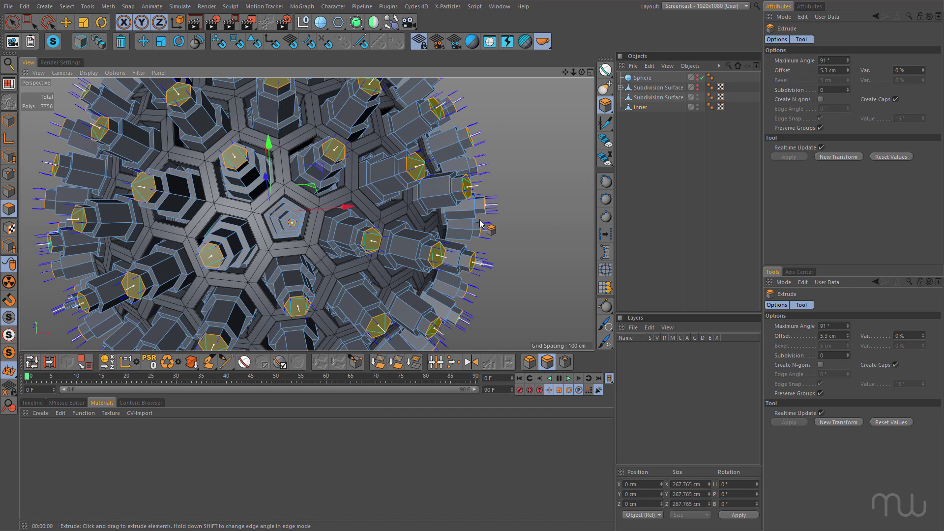
# Step: Select all phong-break edges of the spiky core and bevel them by 0.14 cm
pyautogui.scroll(5, 480, 223)
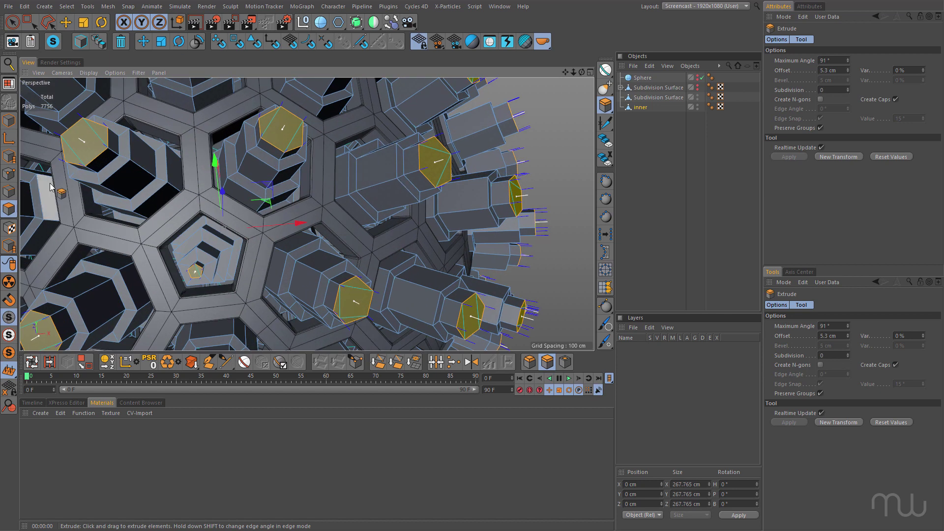
pyautogui.click(8, 191)
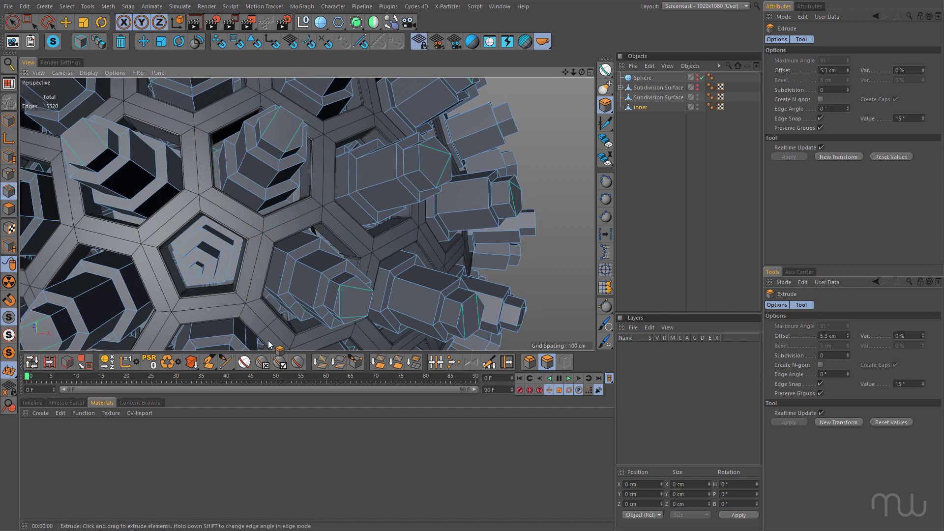
pyautogui.click(244, 362)
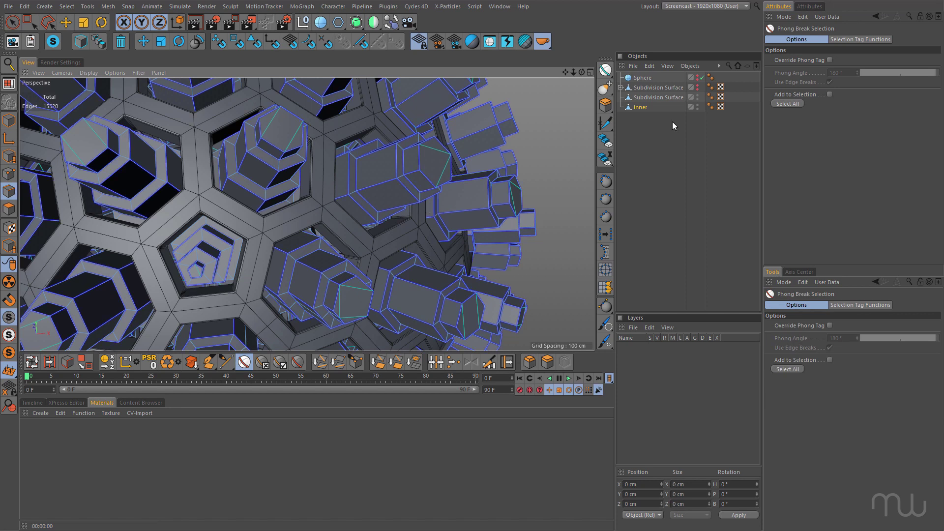
pyautogui.click(787, 104)
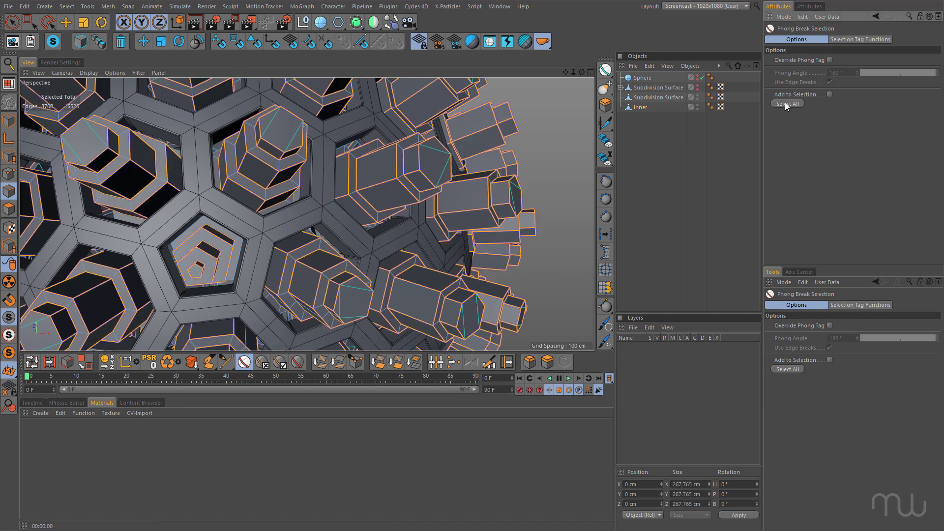
pyautogui.click(530, 362)
pyautogui.scroll(5, 348, 169)
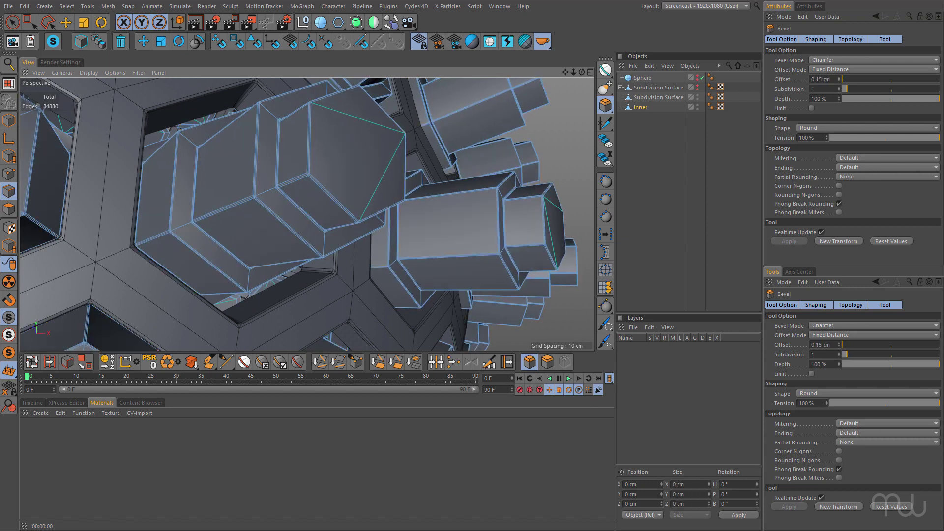
pyautogui.scroll(-8, 334, 161)
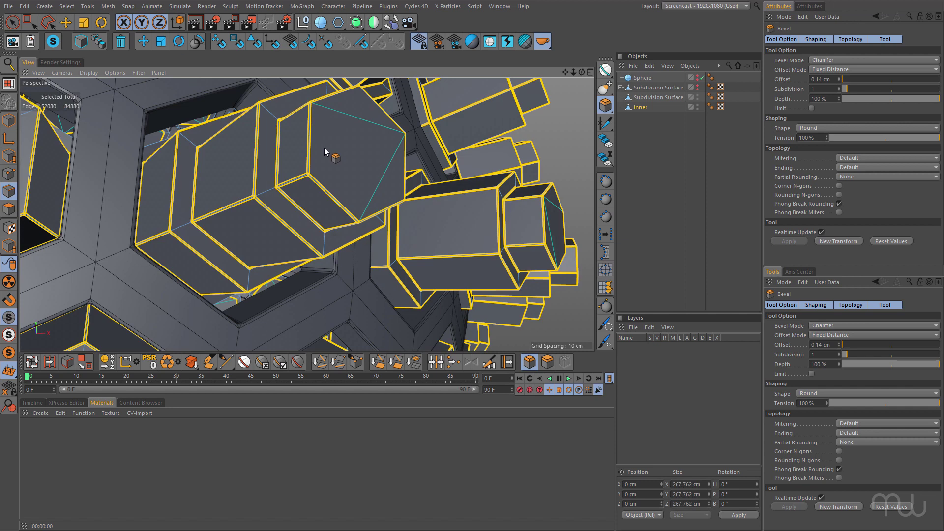
pyautogui.scroll(-6, 344, 182)
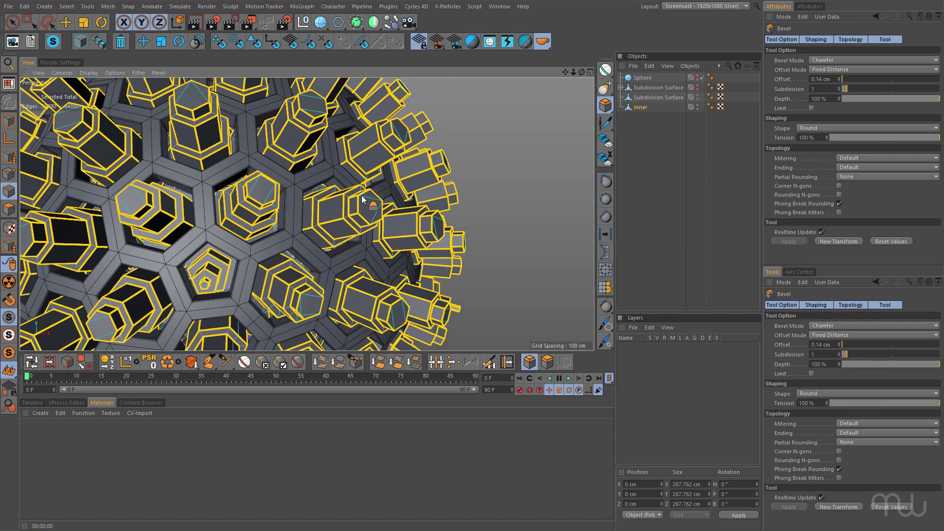
# Step: Render previews of the bevelled model from angles facing a hexagon and a pentagon cell
pyautogui.hotkey('ctrl', 'r')
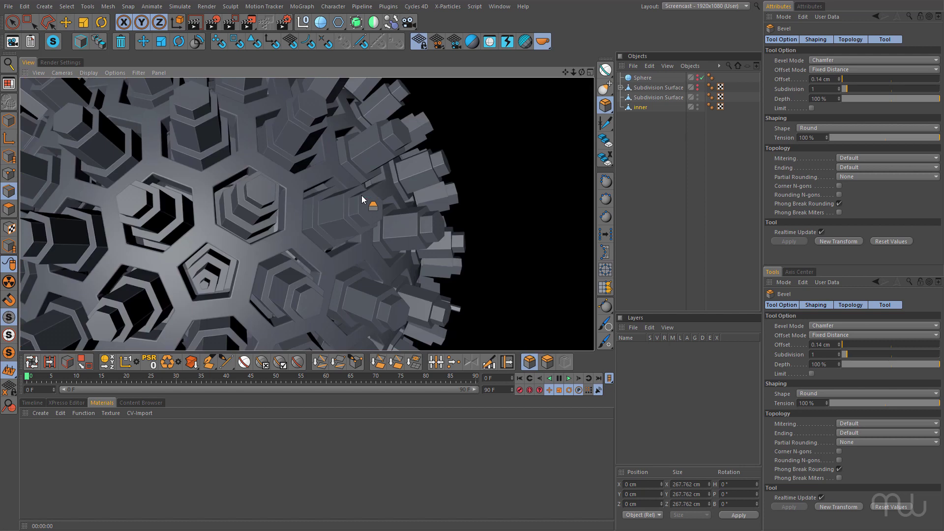
pyautogui.keyDown('alt'); pyautogui.moveTo(326, 200); pyautogui.dragTo(228, 183); pyautogui.keyUp('alt')
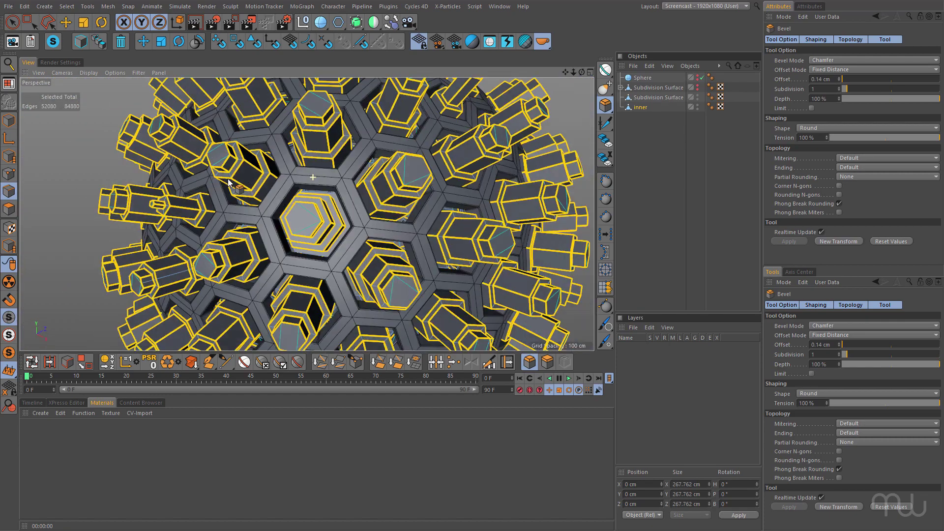
pyautogui.scroll(-5, 228, 183)
pyautogui.keyDown('alt'); pyautogui.moveTo(352, 188); pyautogui.dragTo(305, 192); pyautogui.keyUp('alt')
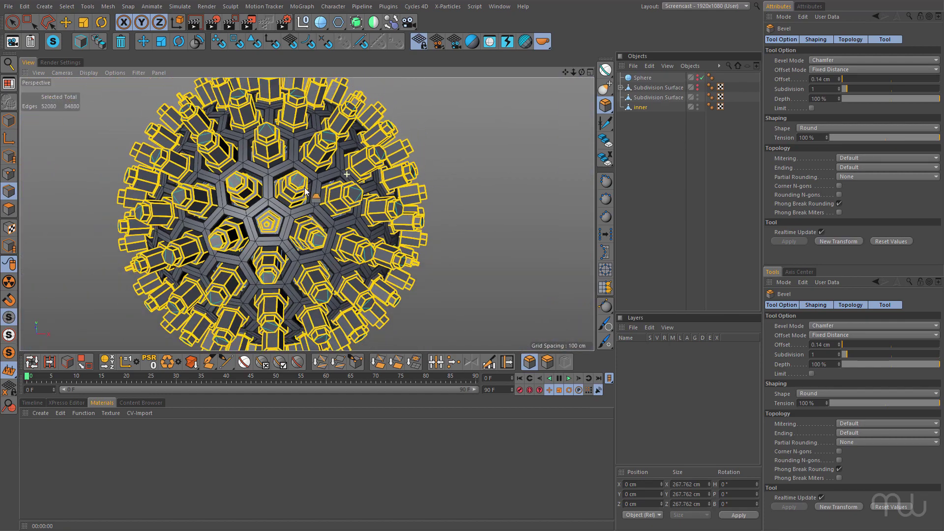
pyautogui.scroll(8, 325, 199)
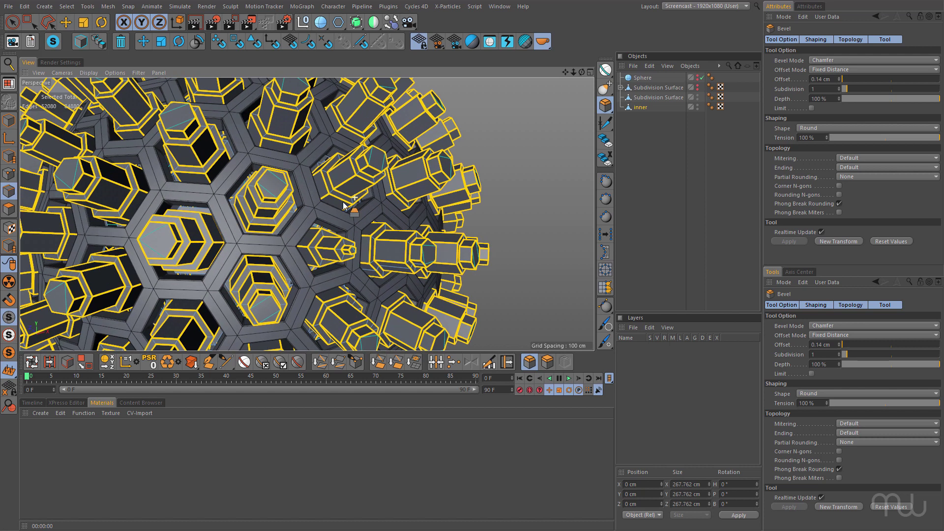
pyautogui.keyDown('alt'); pyautogui.moveTo(343, 205); pyautogui.dragTo(370, 218, button='middle'); pyautogui.keyUp('alt')
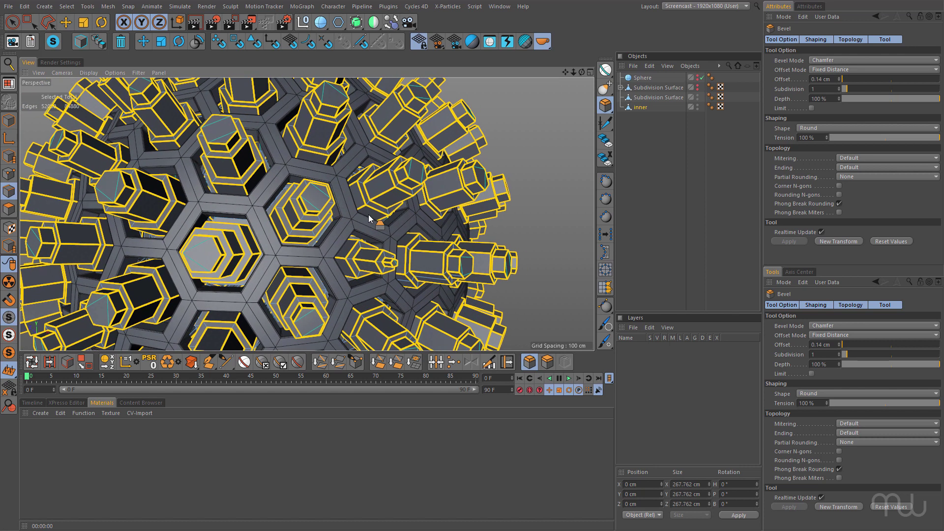
pyautogui.hotkey('ctrl', 'r')
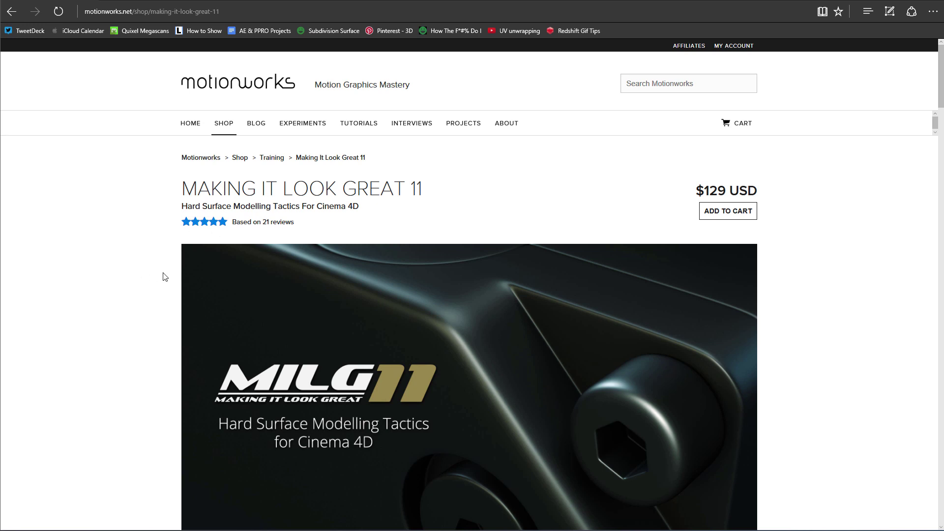
# Step: Scroll the Making It Look Great 11 page past the lesson outline and requirements to the reviews
pyautogui.scroll(-12, 165, 276)
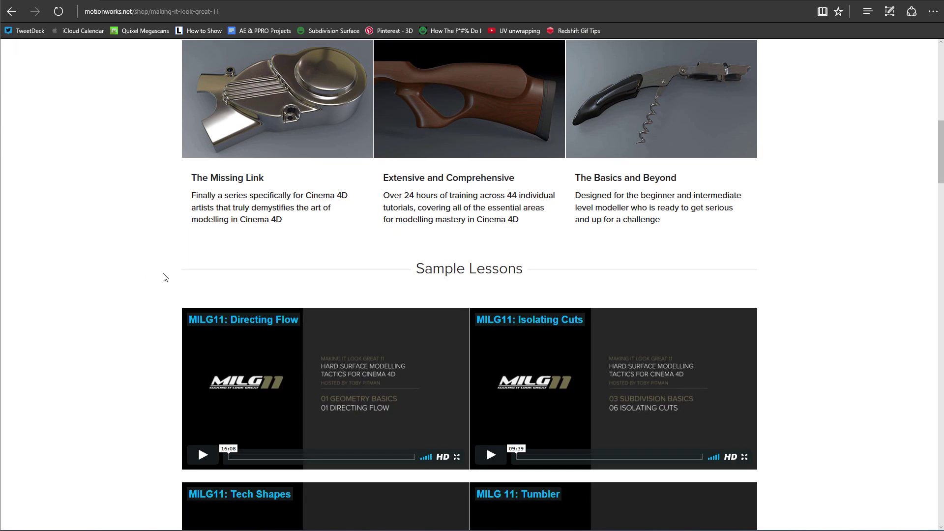
pyautogui.scroll(-10, 165, 277)
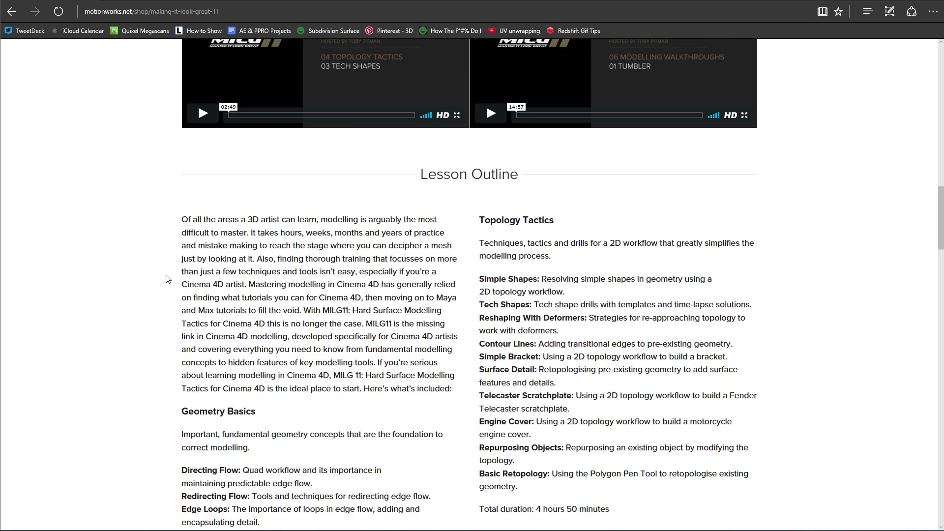
pyautogui.scroll(-15, 166, 279)
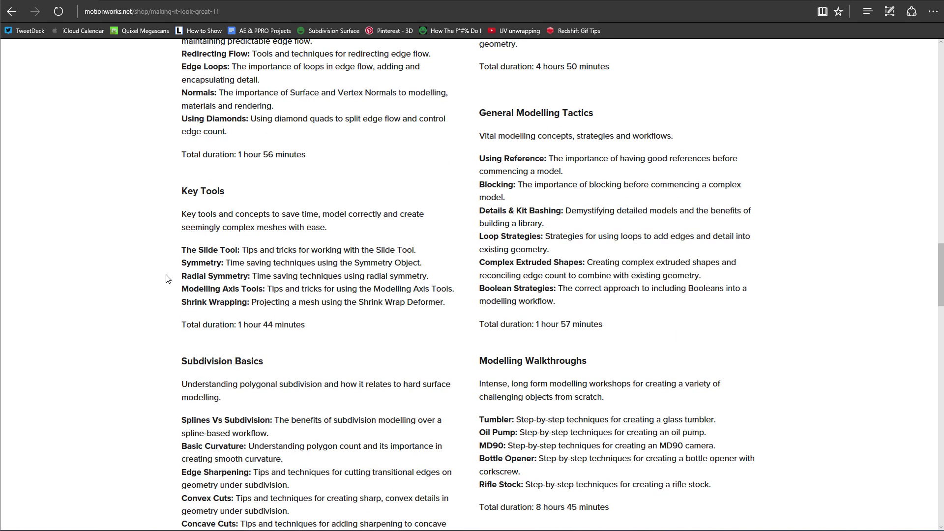
pyautogui.scroll(-6, 166, 279)
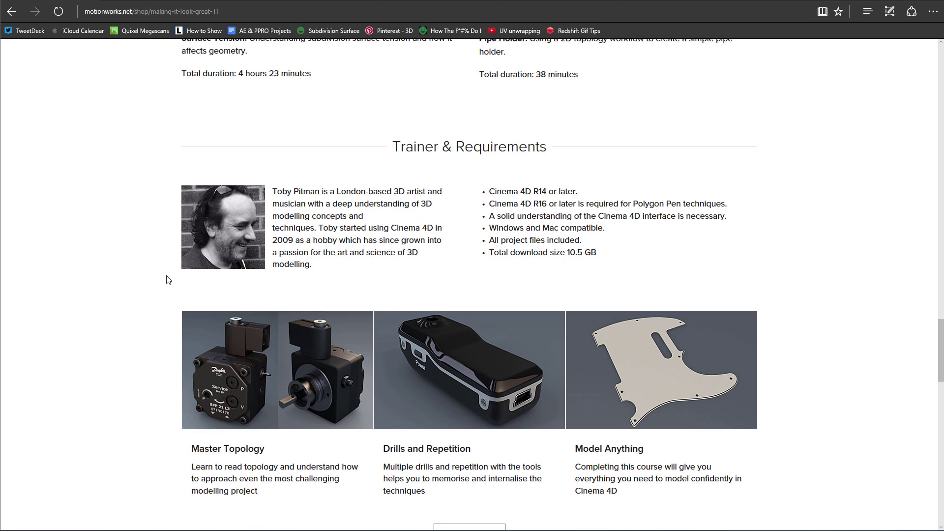
pyautogui.scroll(-8, 166, 278)
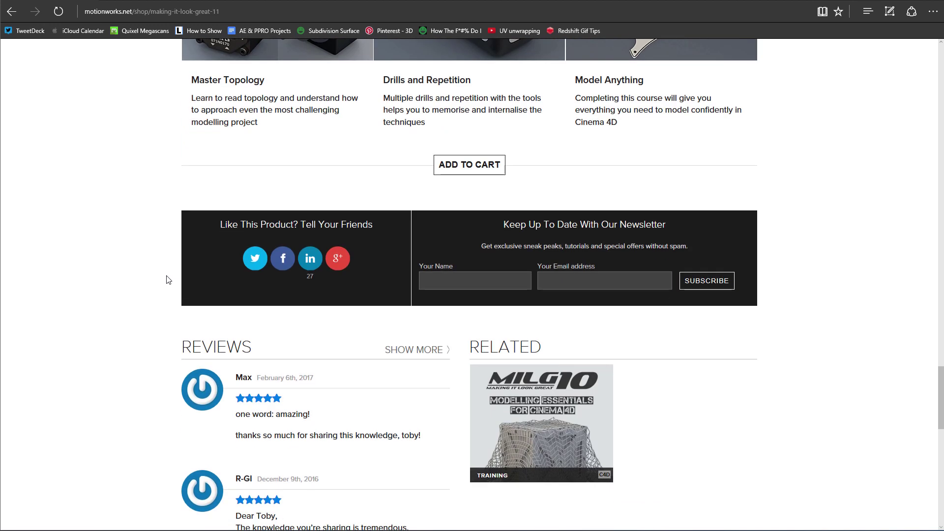